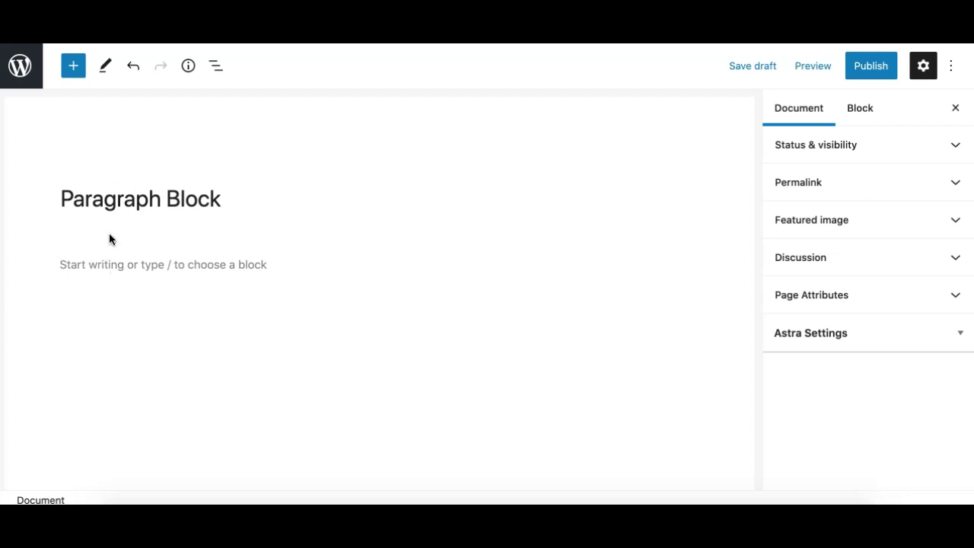
- Fill the first paragraph below the title with Lorem ipsum text, from "Lorem ipsum dolor sit amet" through "ut aliquip ex ea"
left_click(133, 267)
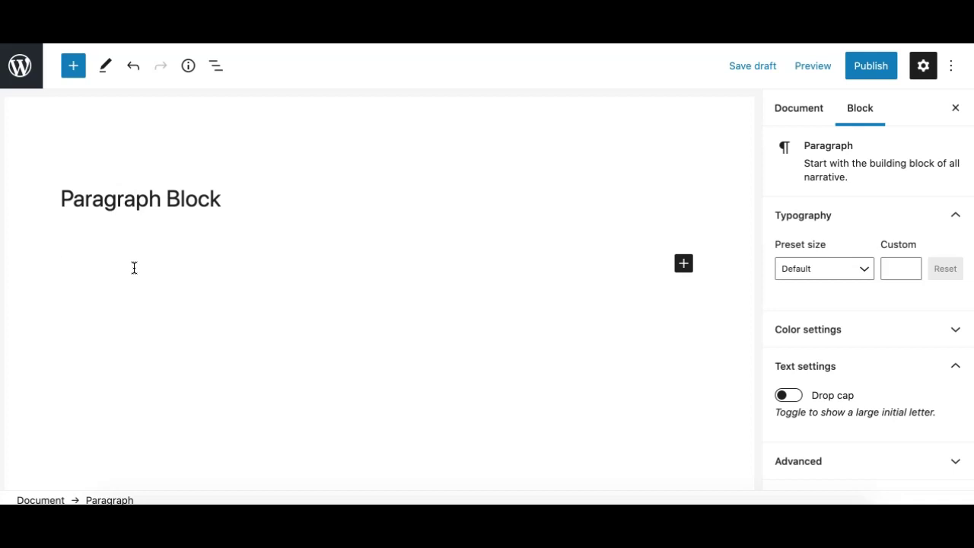
type("Lorem ipsum dolor sit amet, consectetur adipisicing elit, sed do eiusmod tempor incididunt ut labore et dolore magna aliqua. Ut enim ad minim veniam, quis nostrud exercitation ullamco laboris nisi ut aliquip ex ea")
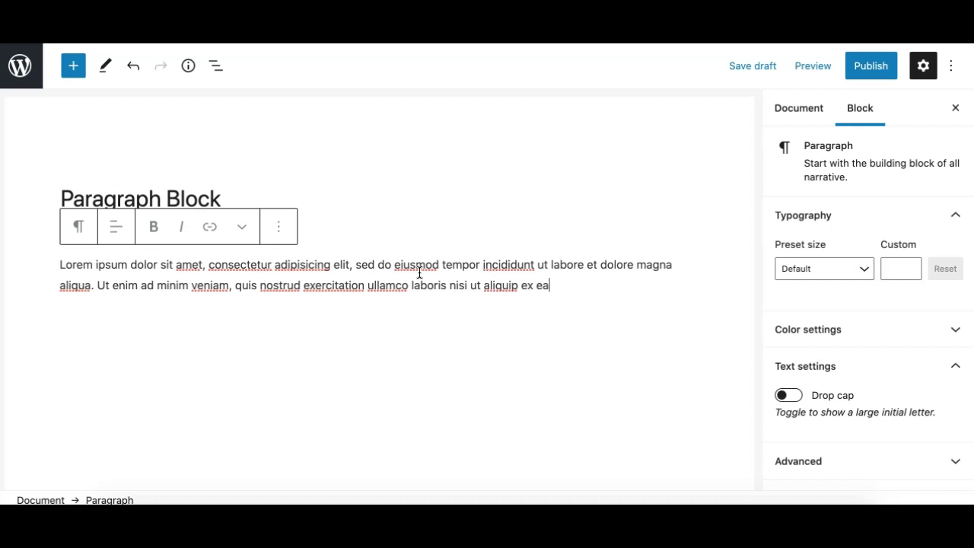
key("Return")
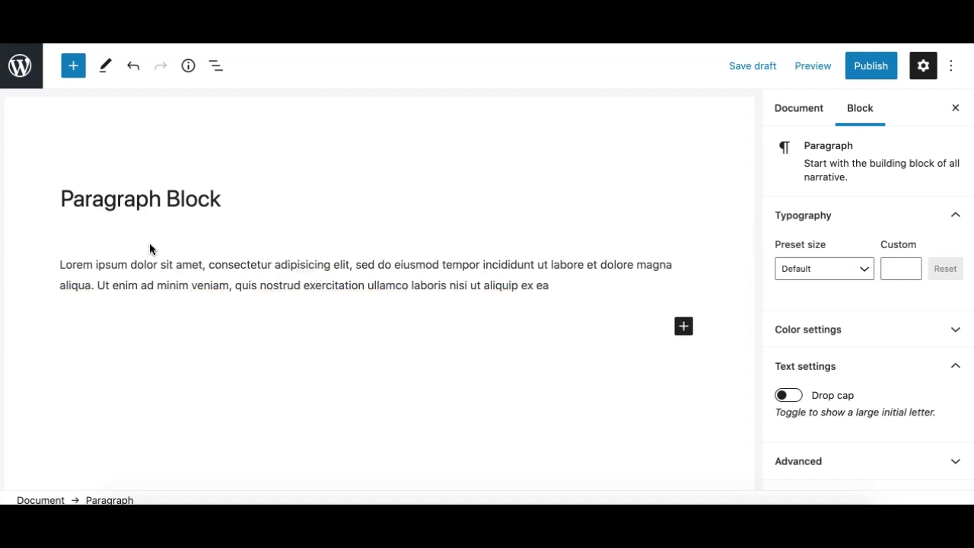
- Add two more paragraphs below the Lorem ipsum text: "bfjskfnsk nkls slnlks nlksdn klad." and "fsdfsfsfsfsf ssf s."
left_click(139, 328)
type("bfjskfnsk nkls snlks nlksdn klad")
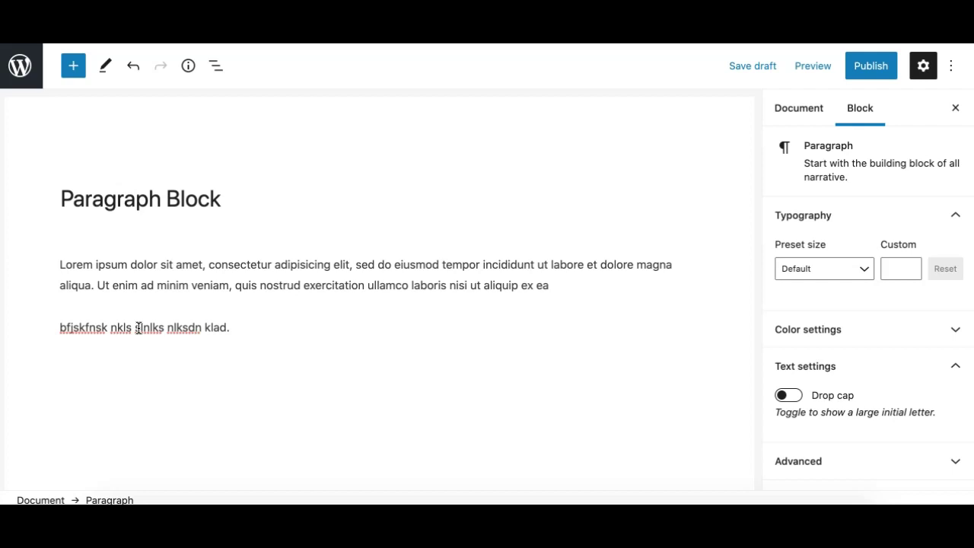
type(".")
key("Return")
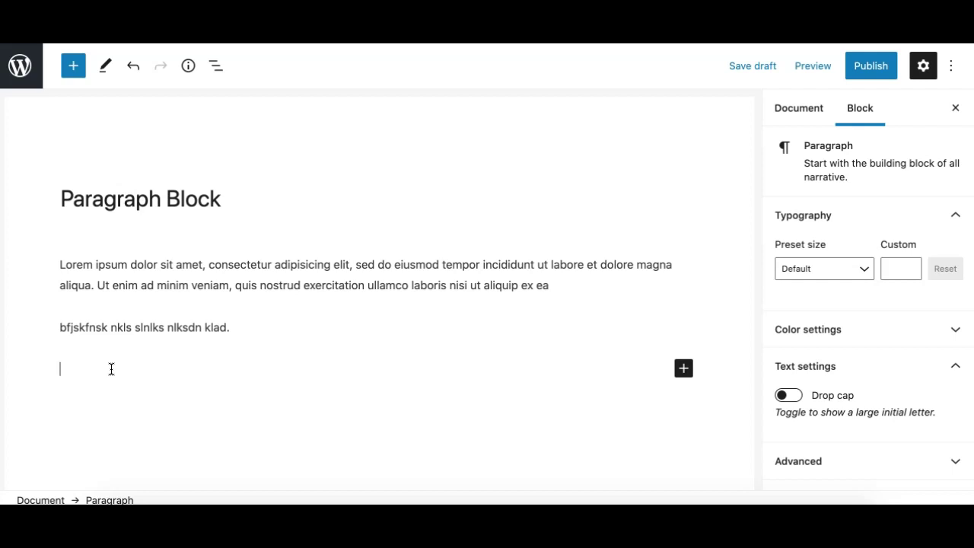
type("fsdfsfsfsfsf ssf ")
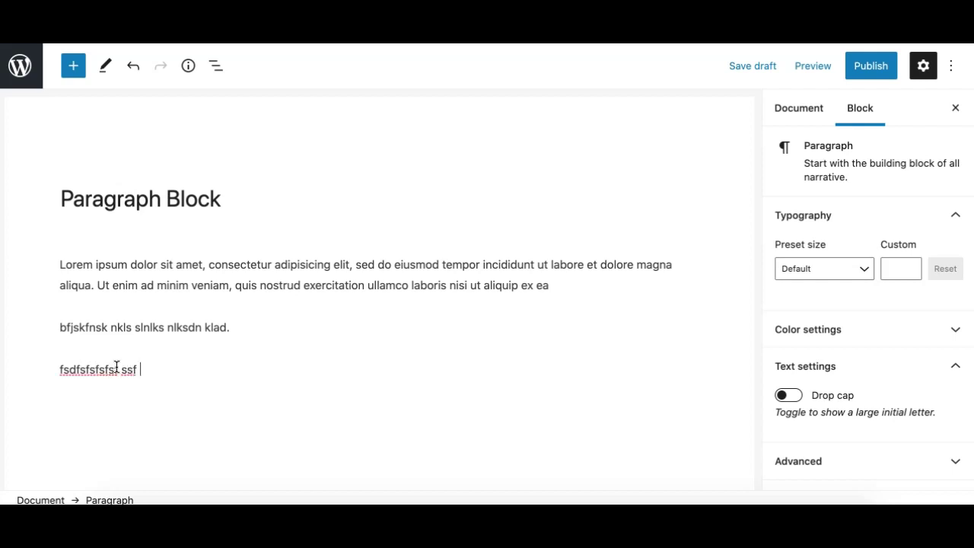
type("s.")
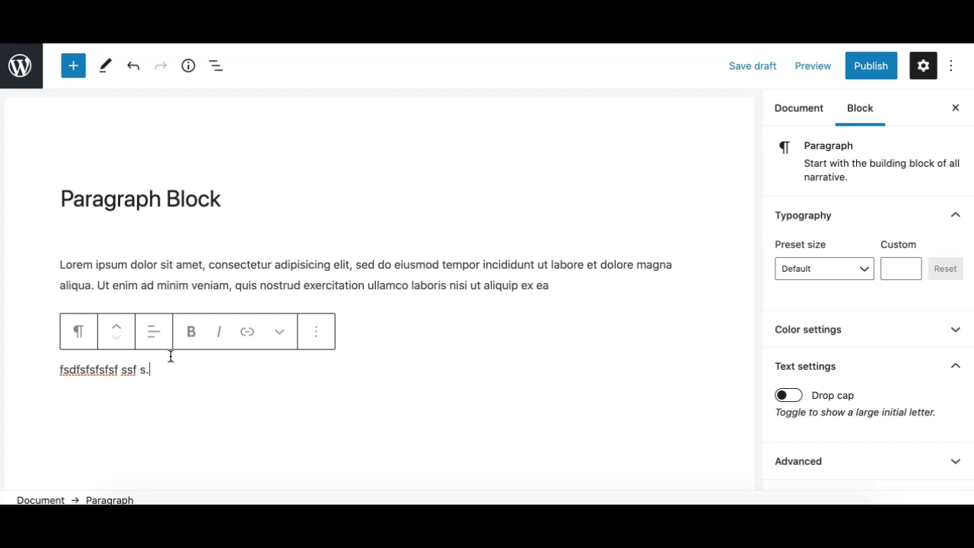
- Insert a Paragraph block from the block library reading "b djbdjkabdkajbdakd." and start an empty paragraph below it
left_click(76, 72)
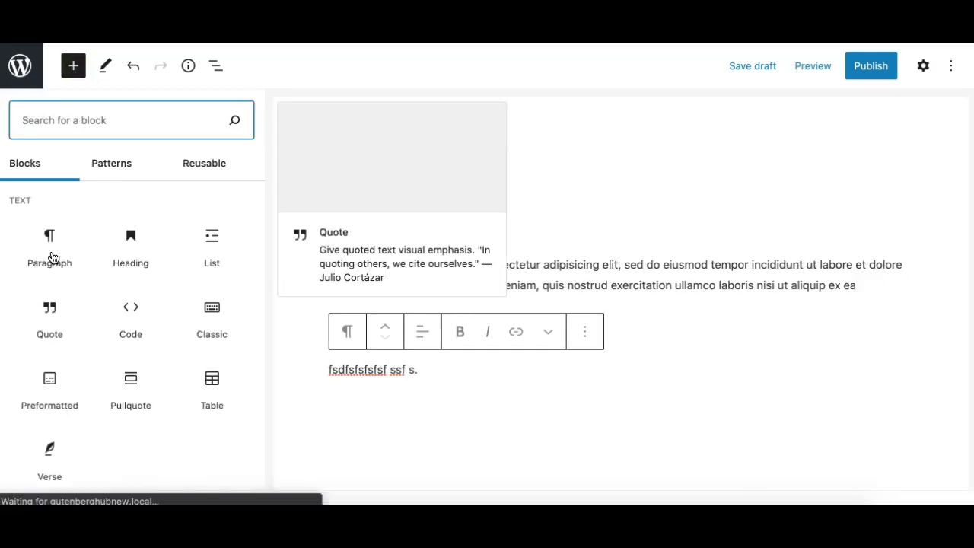
left_click(49, 251)
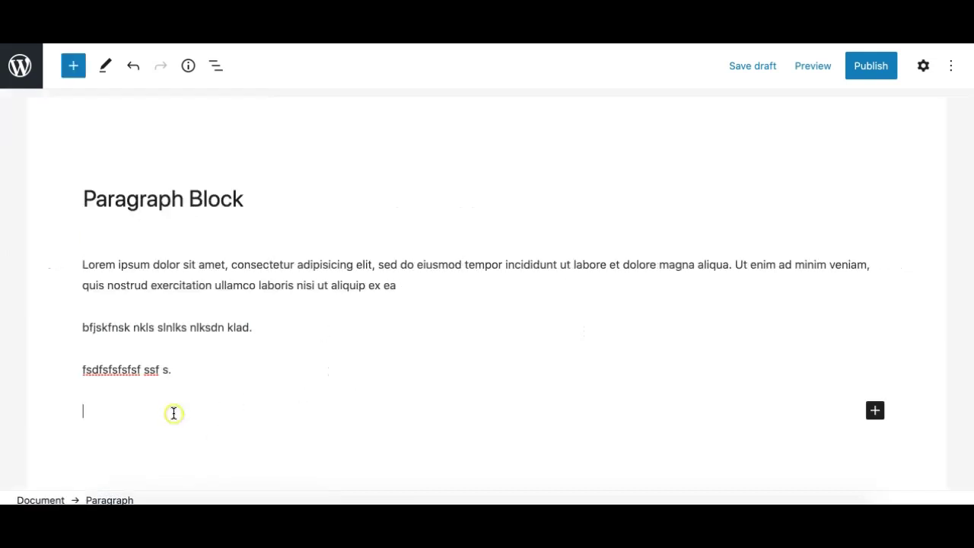
type("b djbdjkabdkajbdakd")
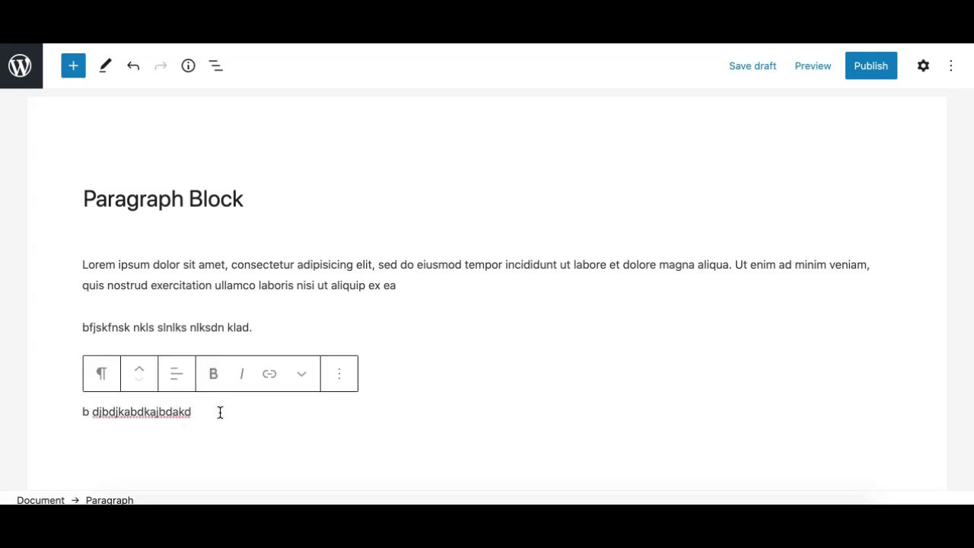
type(".")
left_click(238, 410)
key("Return")
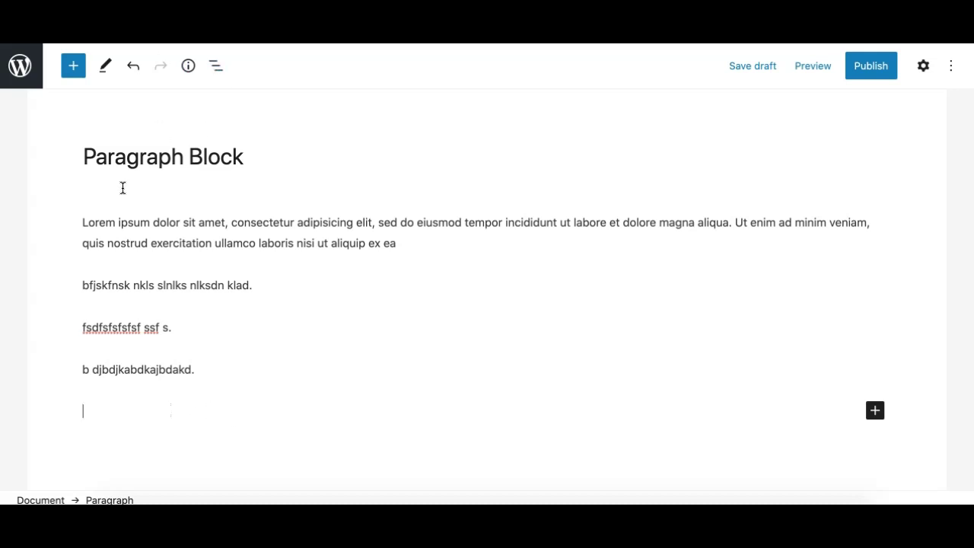
- Examine the page's paragraph blocks, both in the content and in the block navigation list
left_click(125, 236)
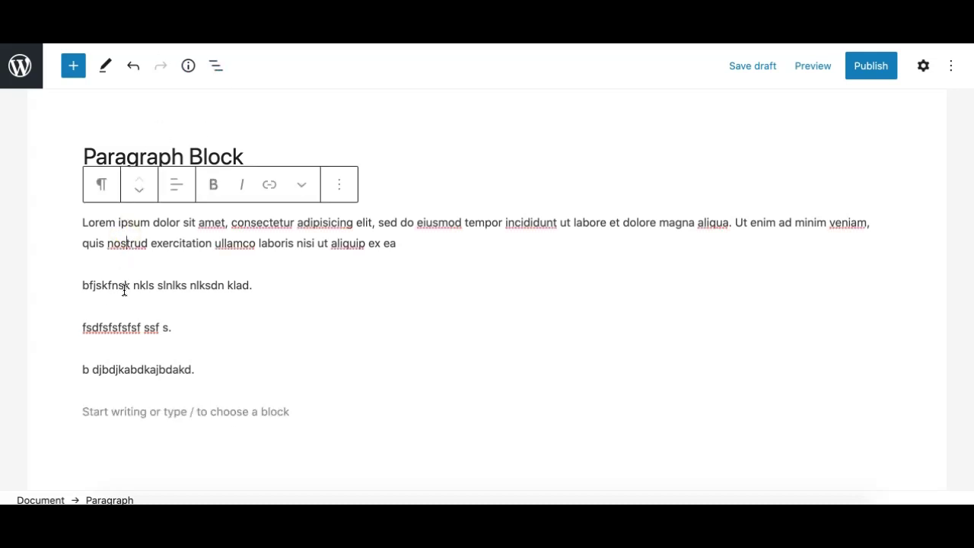
left_click(118, 409)
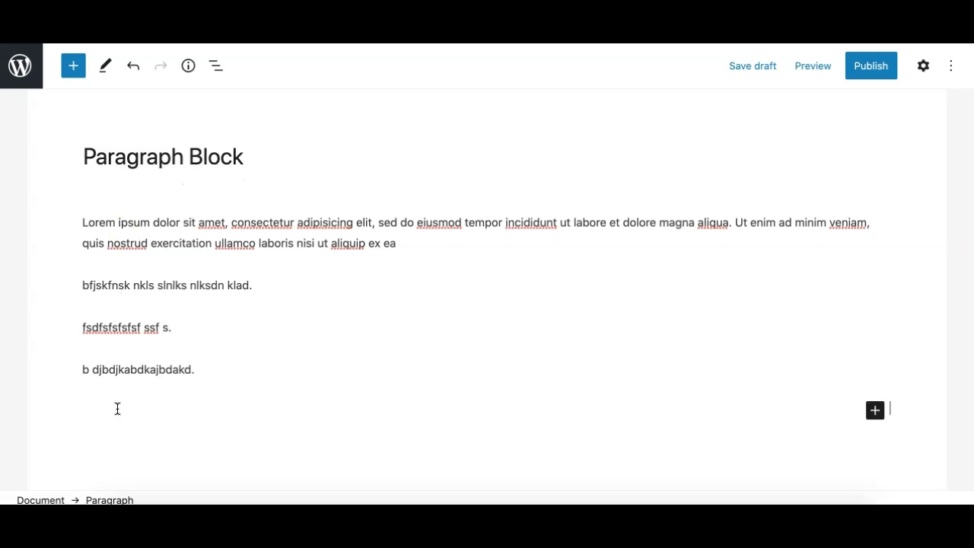
left_click(217, 69)
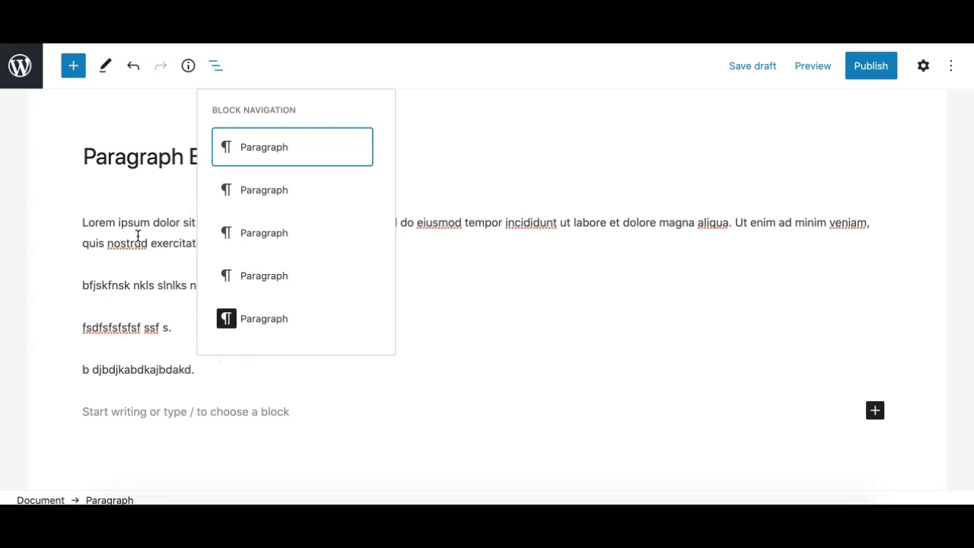
left_click(138, 236)
left_click(163, 411)
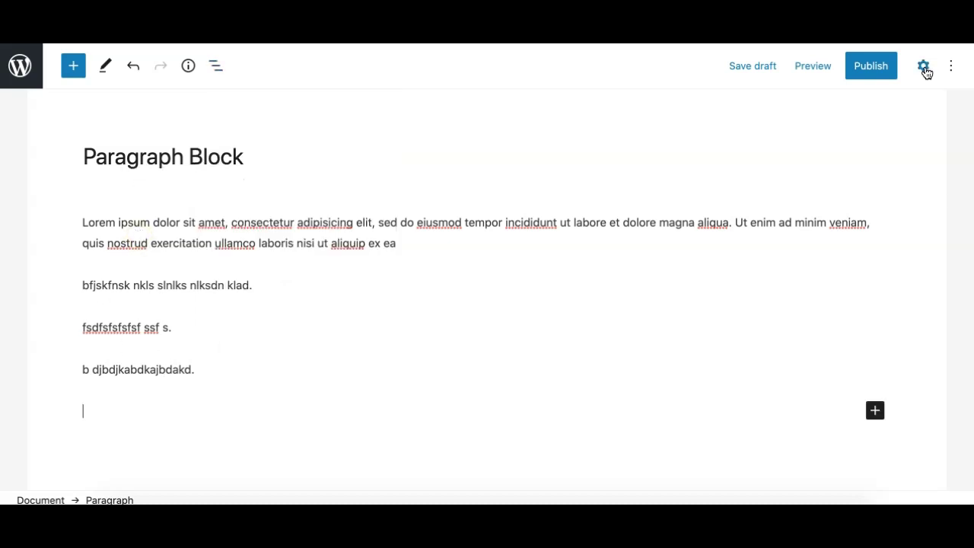
- Show the block settings for the "b djbdjkabdkajbdakd." paragraph, and hide the settings again
left_click(924, 68)
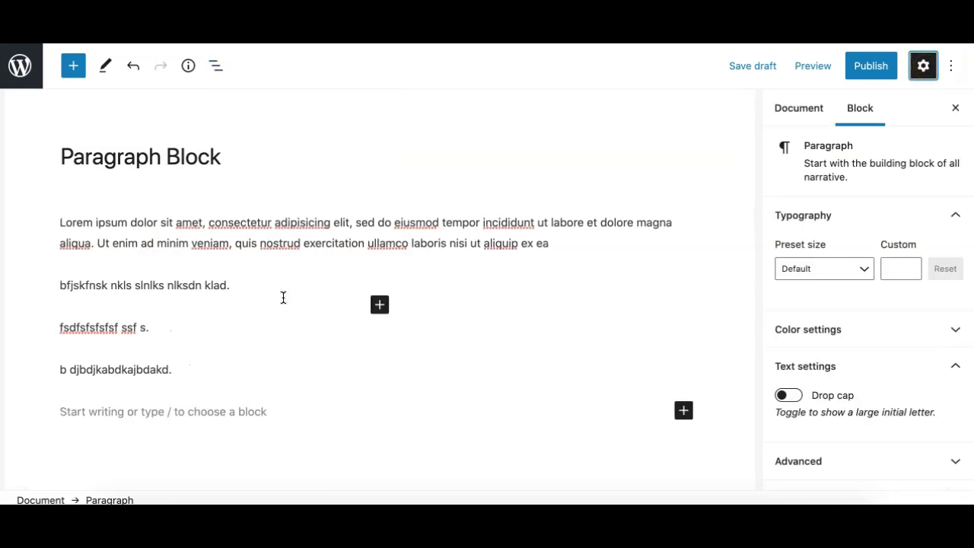
left_click(127, 369)
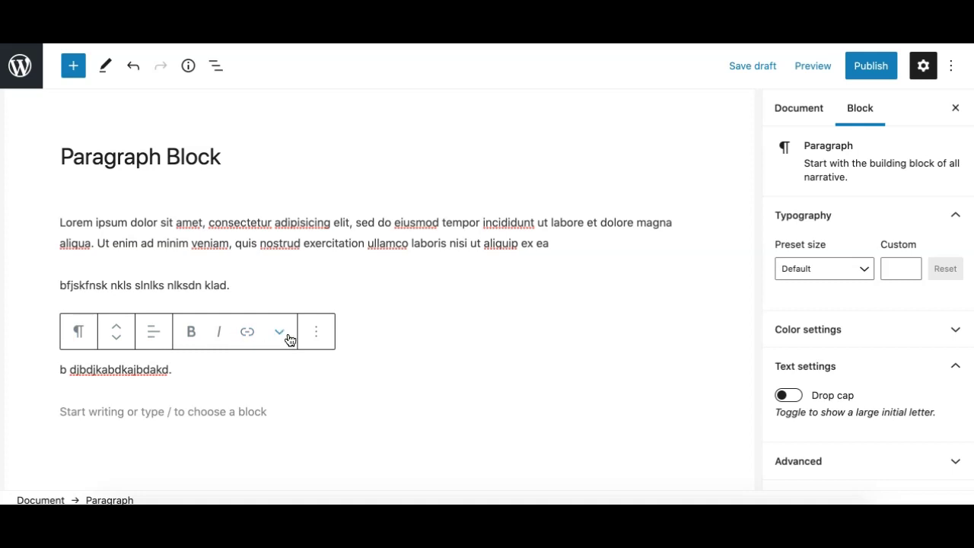
left_click(923, 67)
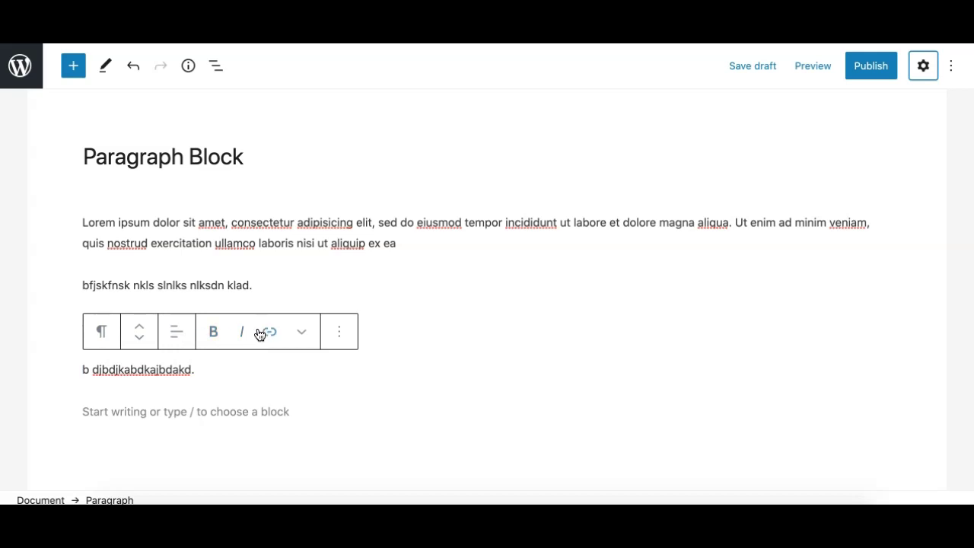
- Move the "b djbdjkabdkajbdakd." paragraph up so it sits directly below the Lorem ipsum paragraph
left_click(123, 372)
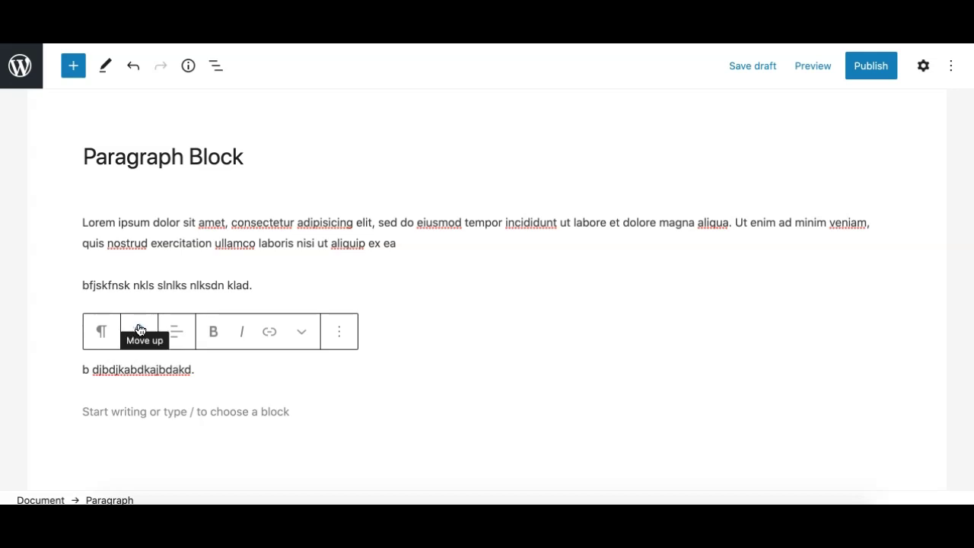
left_click_drag(135, 331, 174, 297)
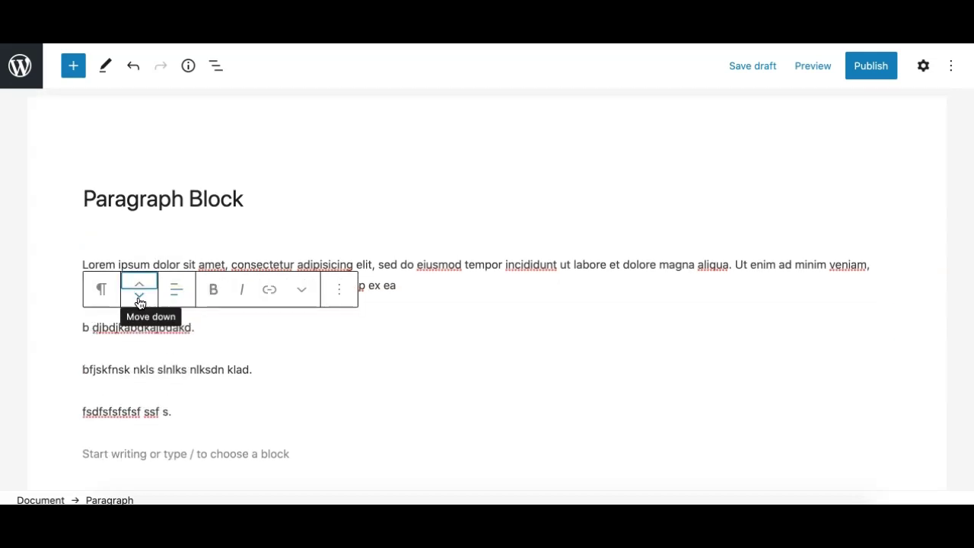
left_click(137, 299)
left_click(138, 285)
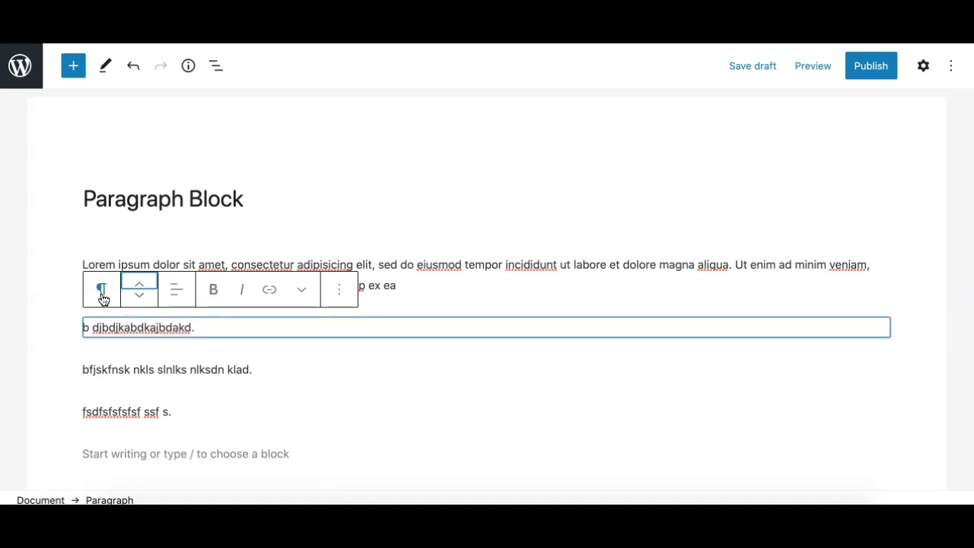
- Look through the block types that the "b djbdjkabdkajbdakd." paragraph can be transformed to
left_click(104, 296)
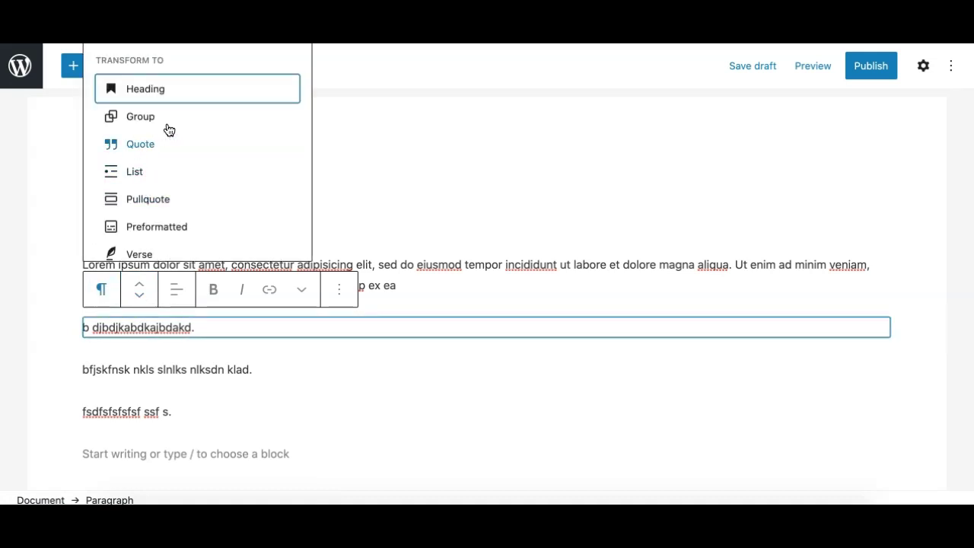
scroll(173, 189, "down", 1)
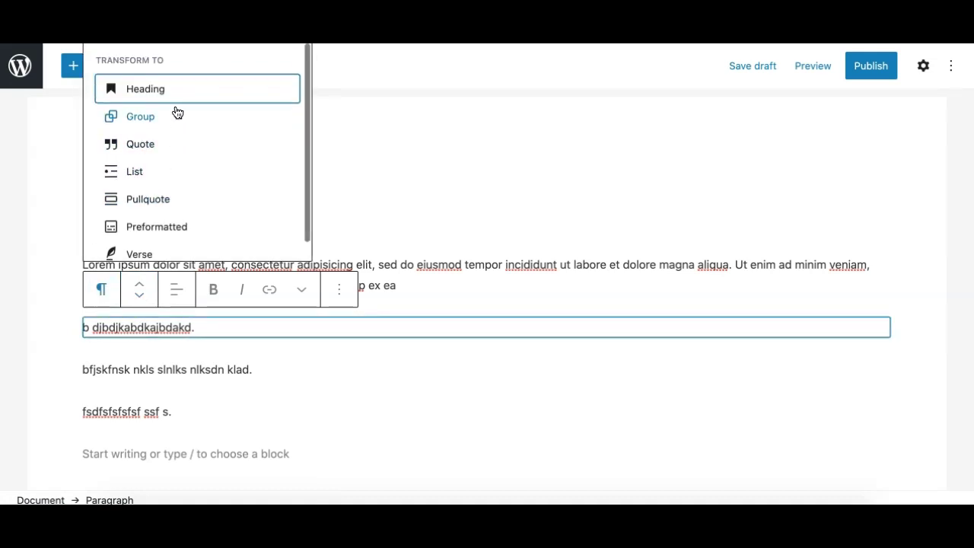
left_click(103, 296)
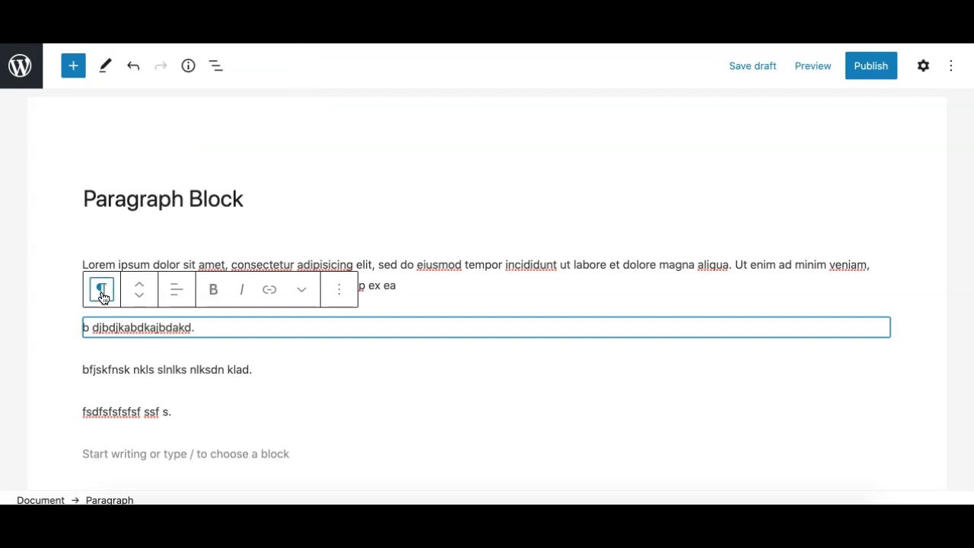
- Try center and right text alignment on the "b djbdjkabdkajbdakd." paragraph, and return it to the default alignment
left_click(175, 296)
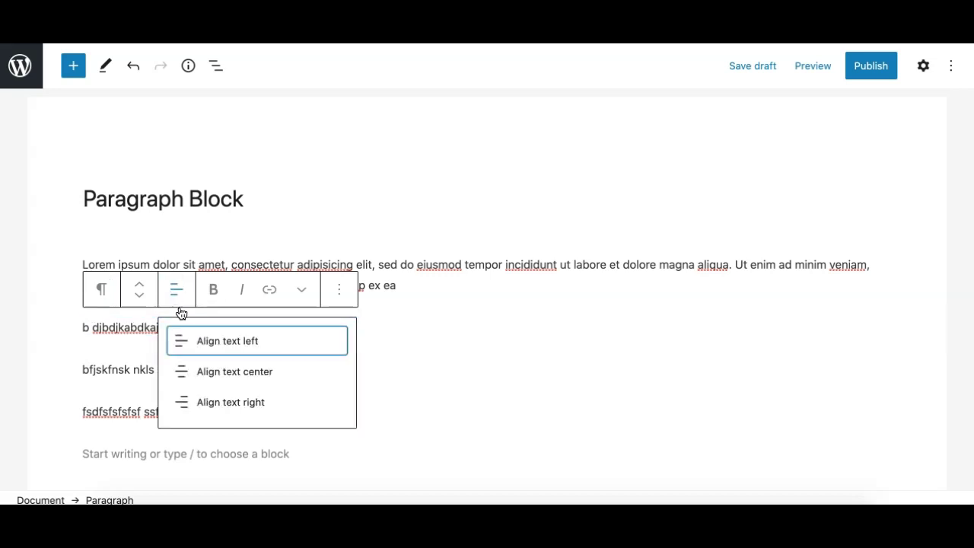
left_click(235, 376)
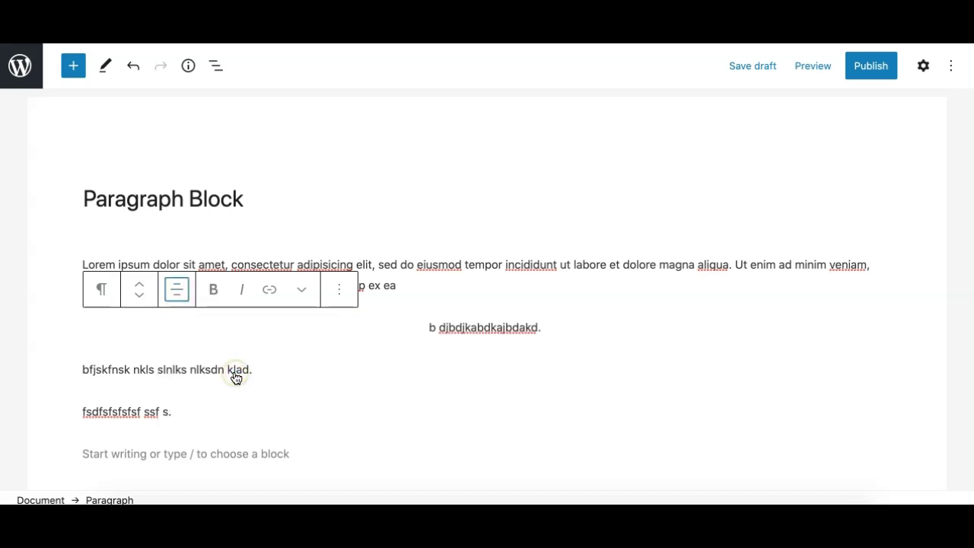
left_click(177, 294)
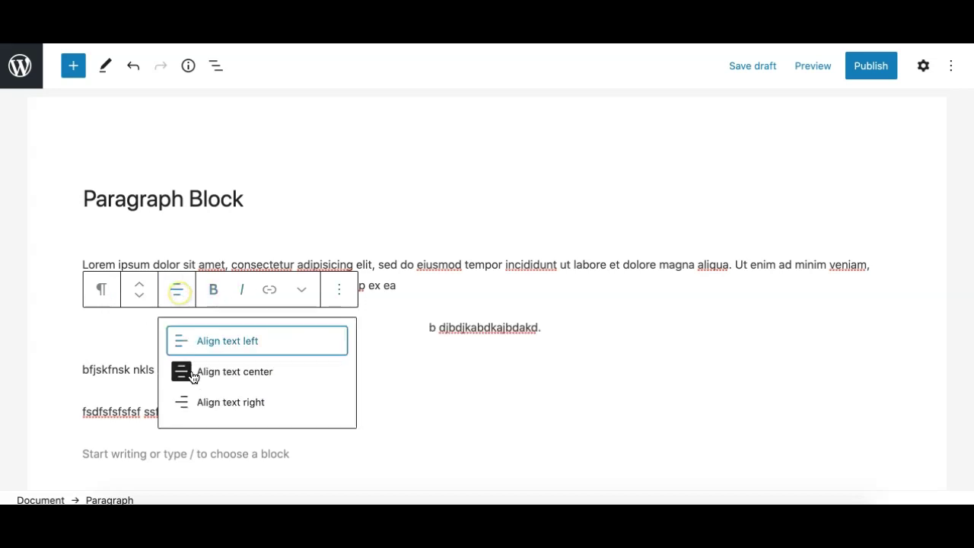
left_click(208, 412)
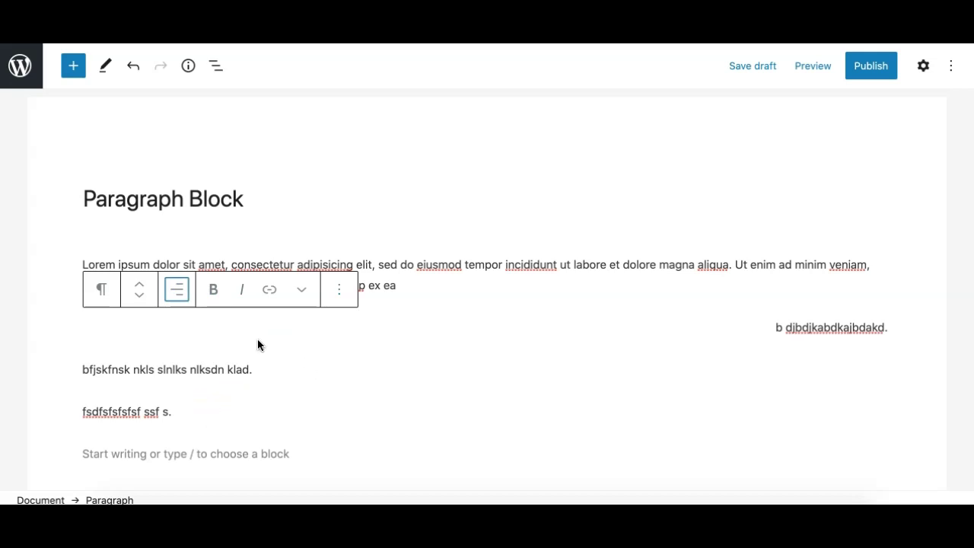
left_click(180, 293)
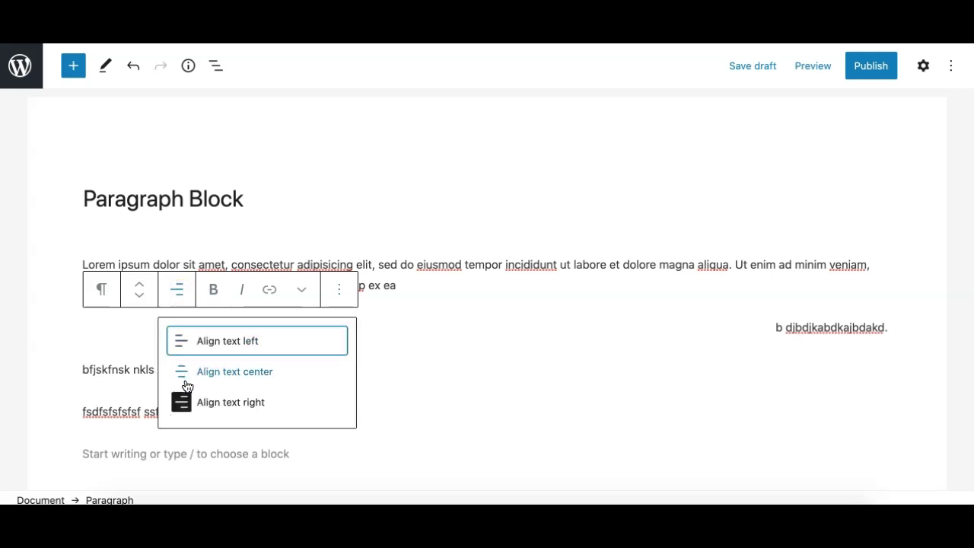
left_click(181, 406)
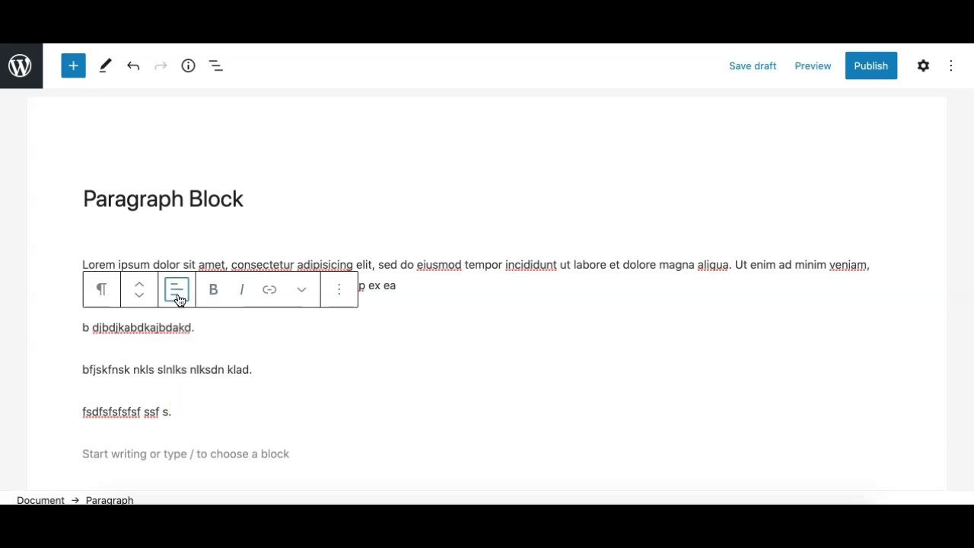
left_click(176, 296)
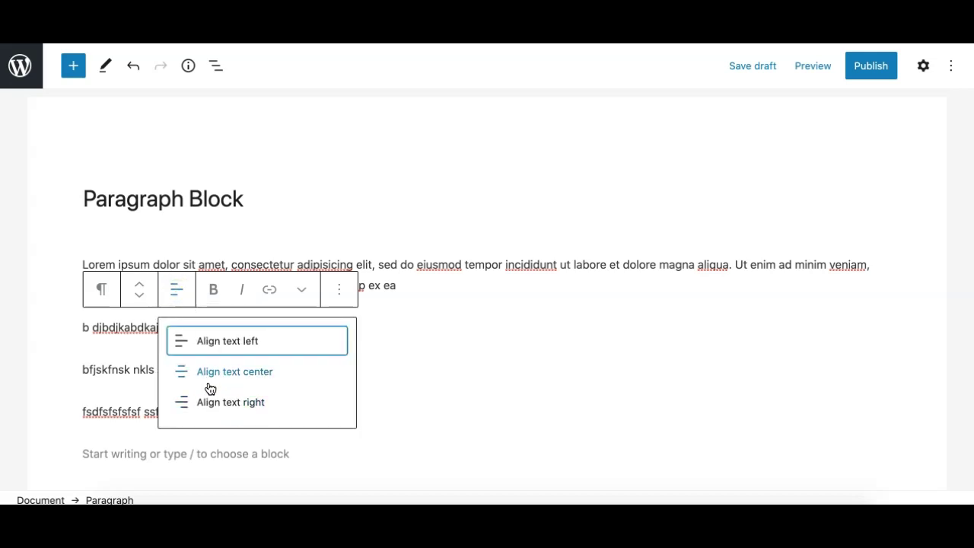
left_click(176, 296)
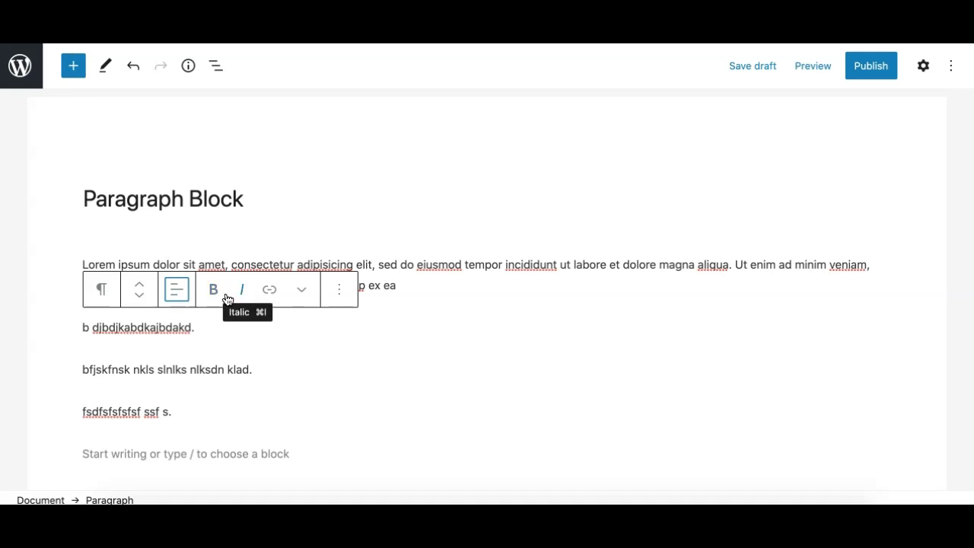
- Make the word "slnlks" bold in the "bfjskfnsk nkls slnlks nlksdn klad." paragraph
double_click(167, 327)
left_click(145, 327)
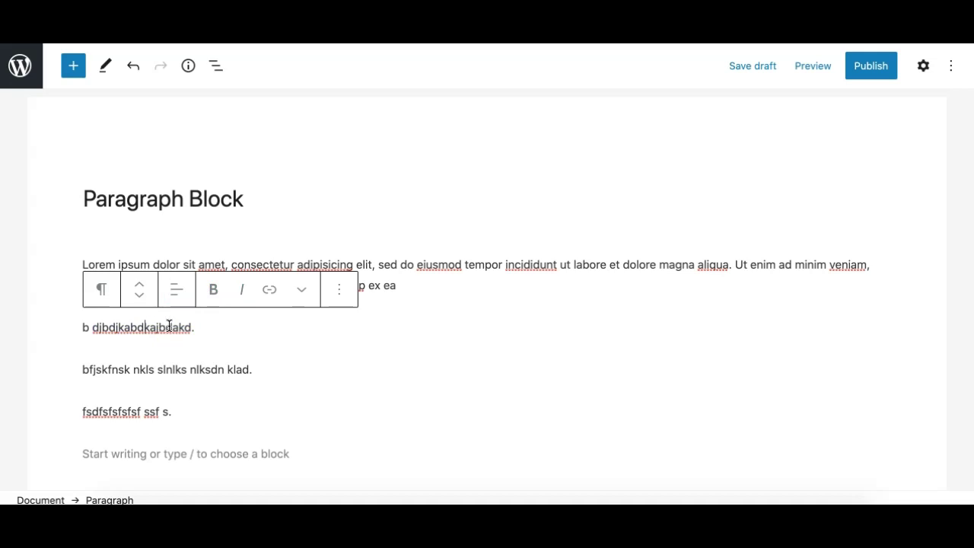
double_click(165, 369)
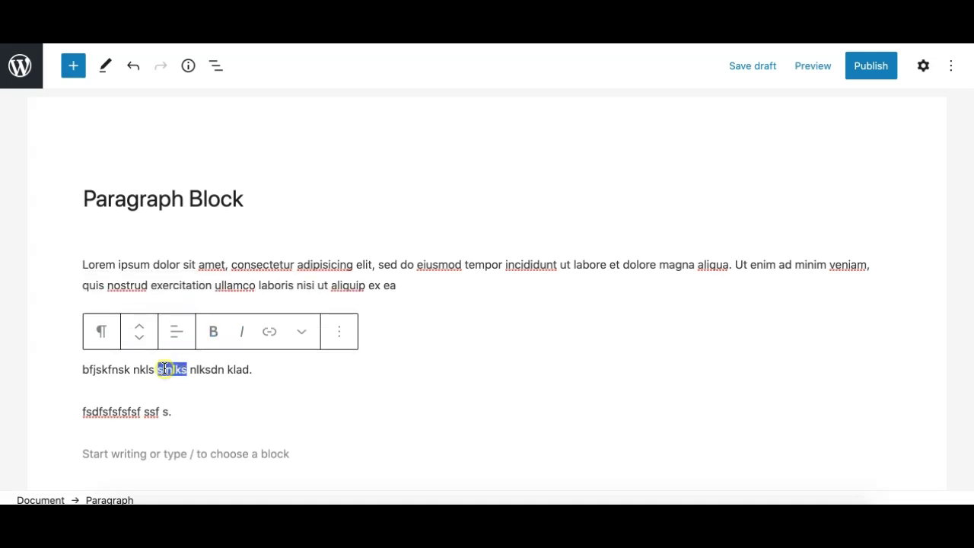
left_click(175, 371)
left_click(217, 329)
double_click(161, 370)
left_click(214, 340)
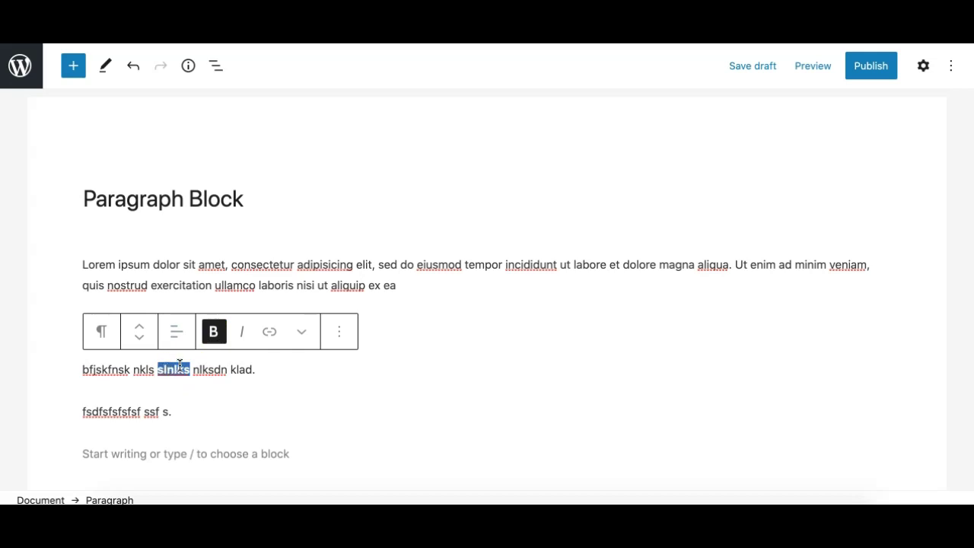
- Make the bold word "slnlks" italic as well in the "bfjskfnsk nkls slnlks nlksdn klad." paragraph
left_click(242, 335)
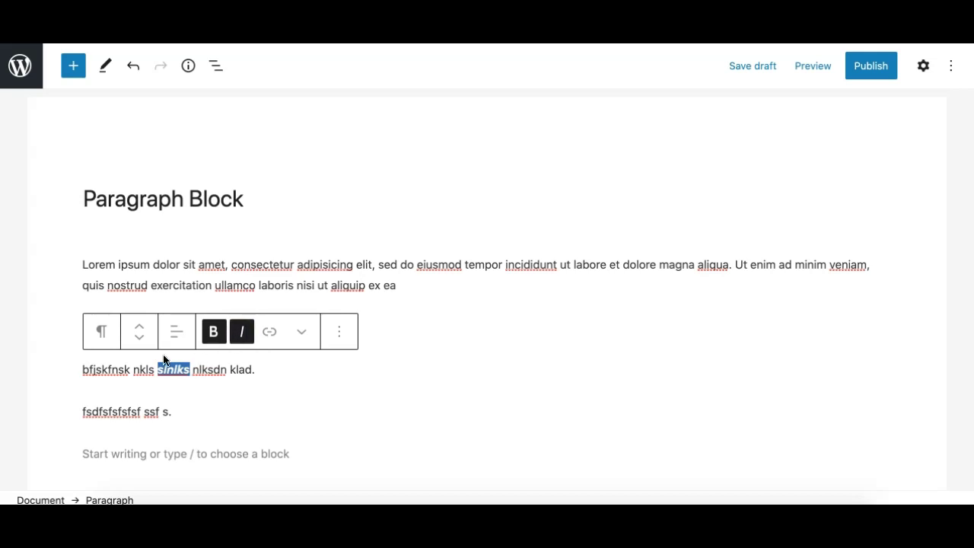
left_click(243, 333)
left_click(243, 332)
left_click(217, 381)
- Link the word "nlksdn" to the "test" page at gutenberghubnew.local/test-3/, searching for it with "con", and check the link
double_click(205, 370)
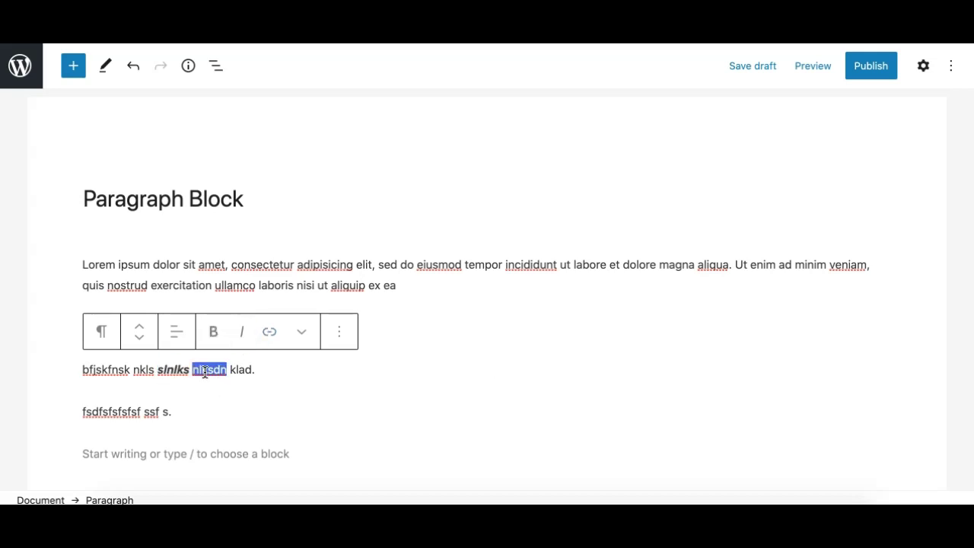
left_click(270, 335)
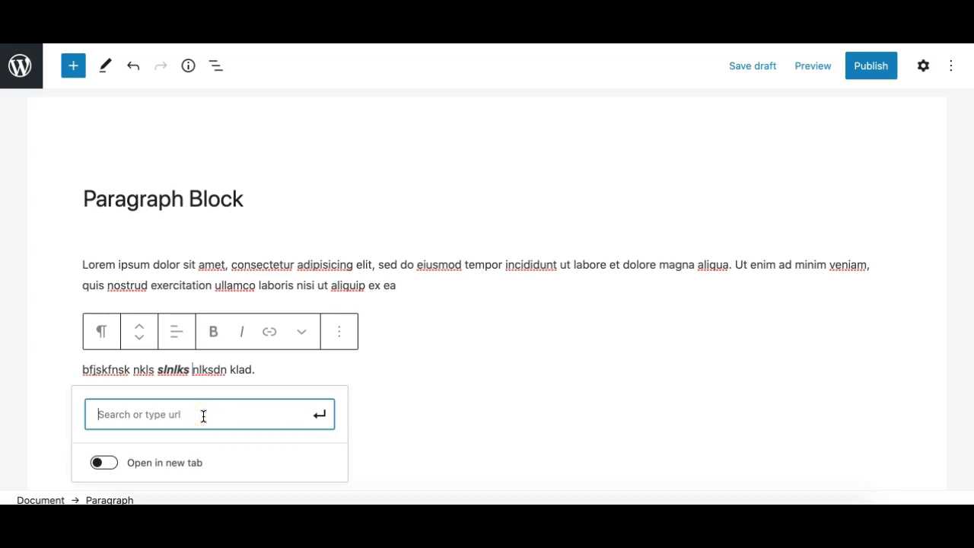
type("con")
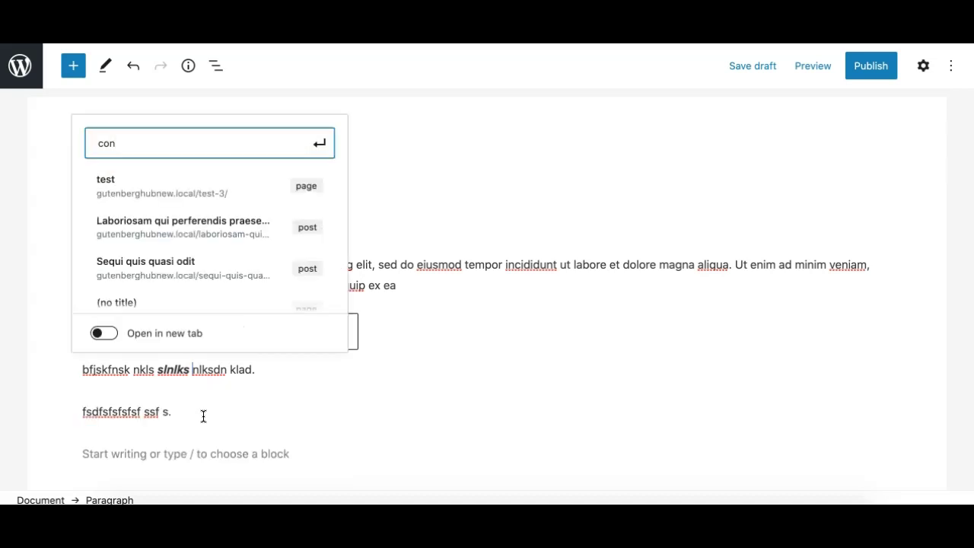
left_click(203, 191)
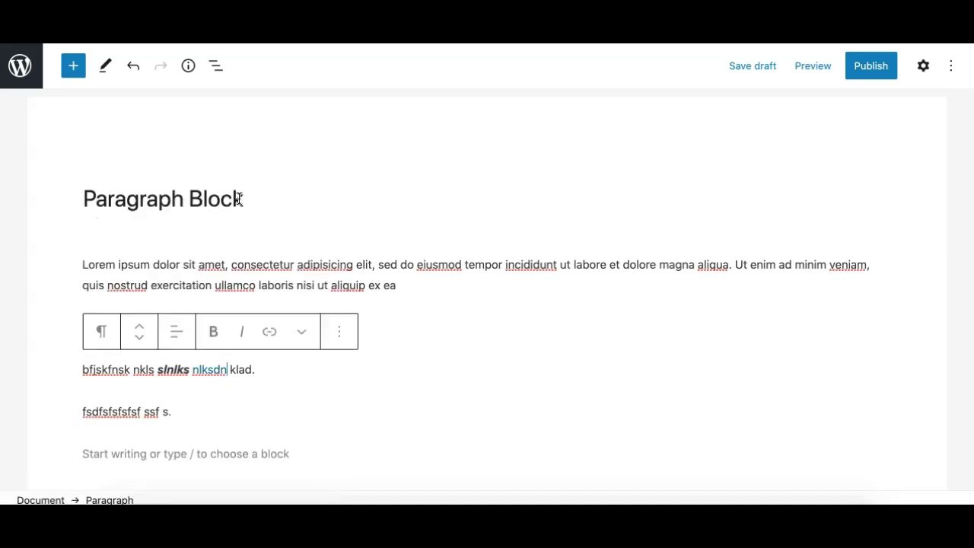
left_click(209, 370)
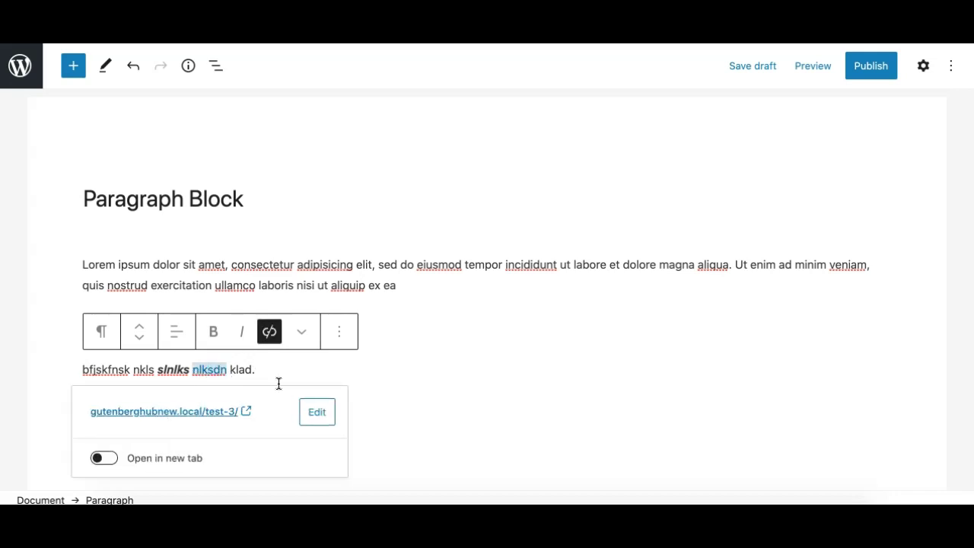
left_click(370, 373)
- Try the "Open in new tab" option on the "nlksdn" link, and switch it off again
left_click(212, 369)
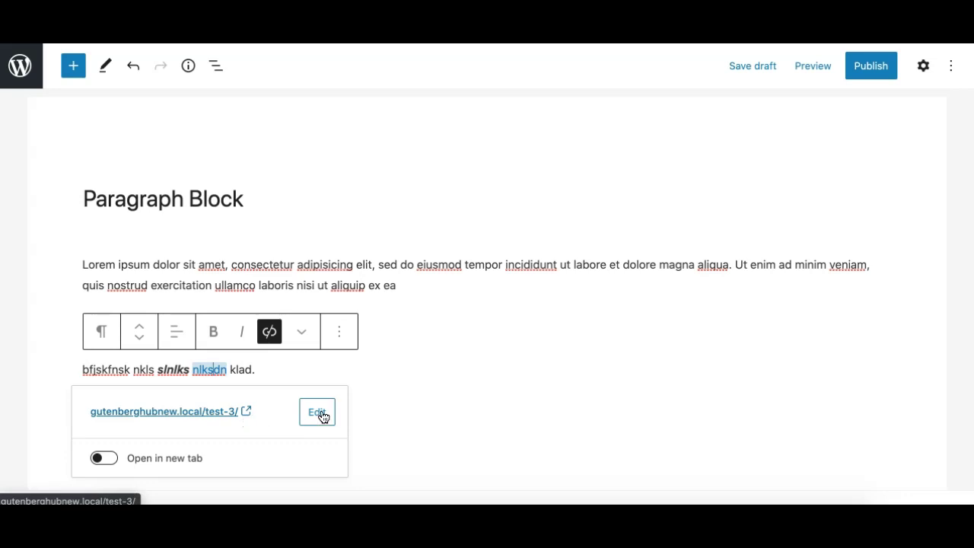
left_click(105, 458)
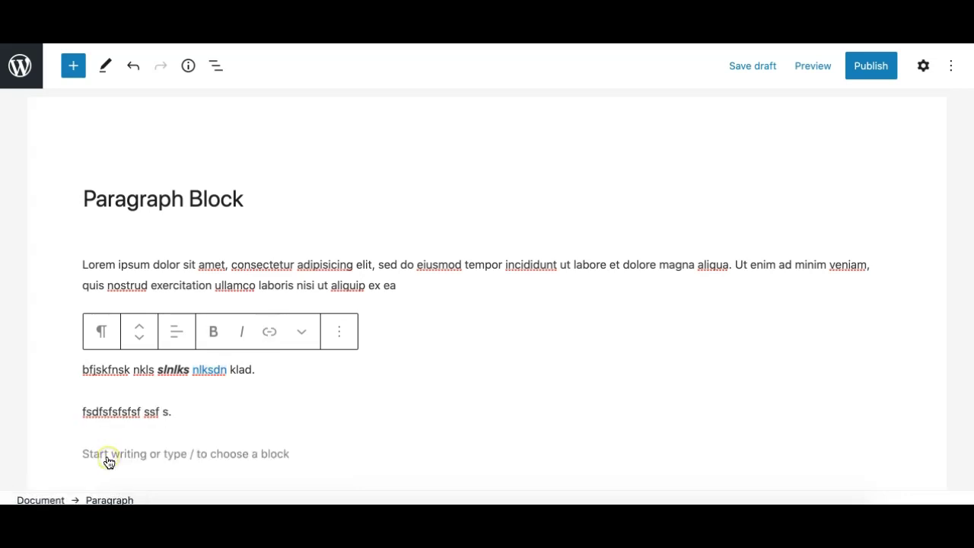
left_click(210, 369)
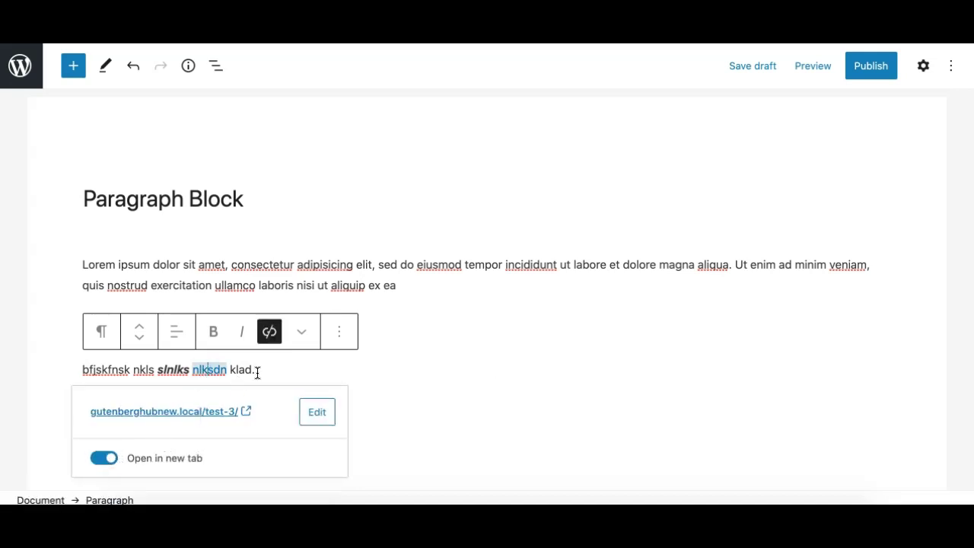
left_click(110, 460)
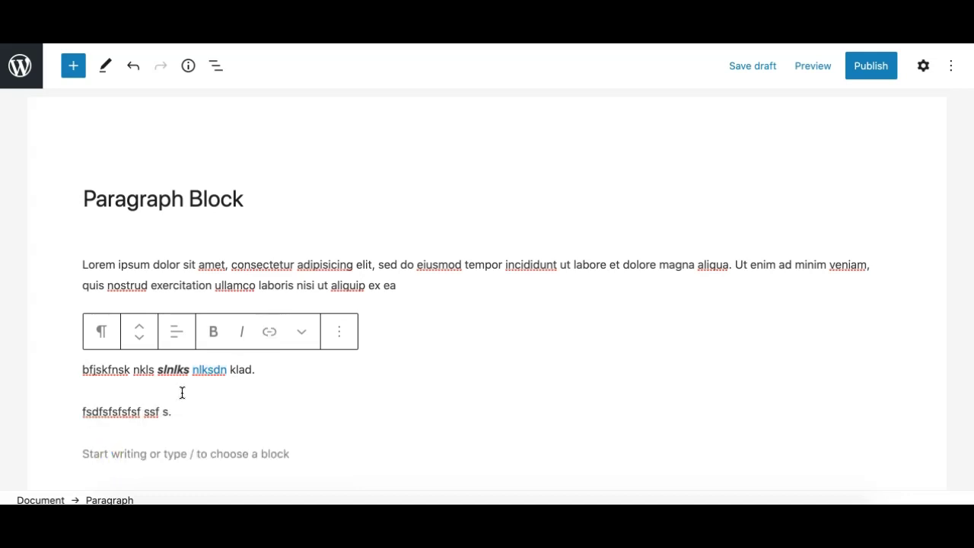
left_click(210, 373)
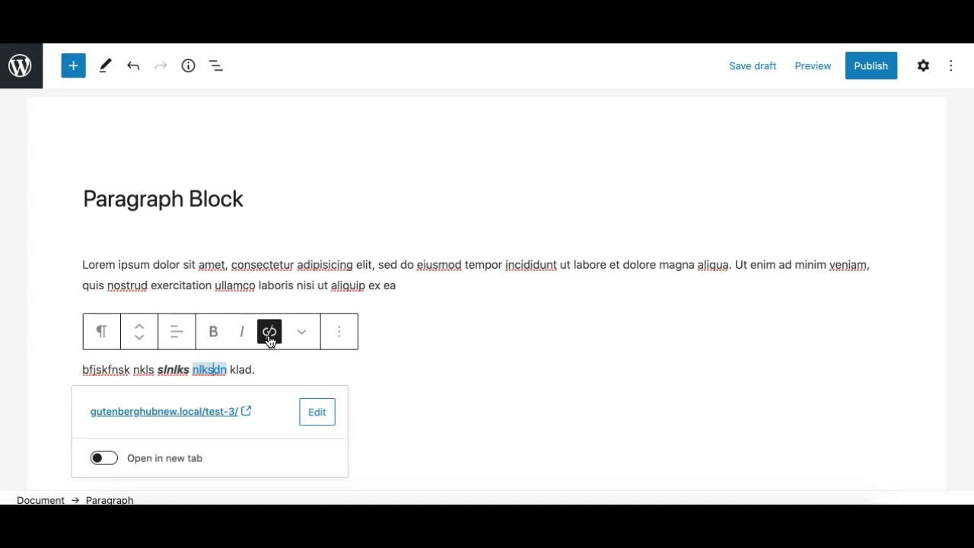
left_click(409, 389)
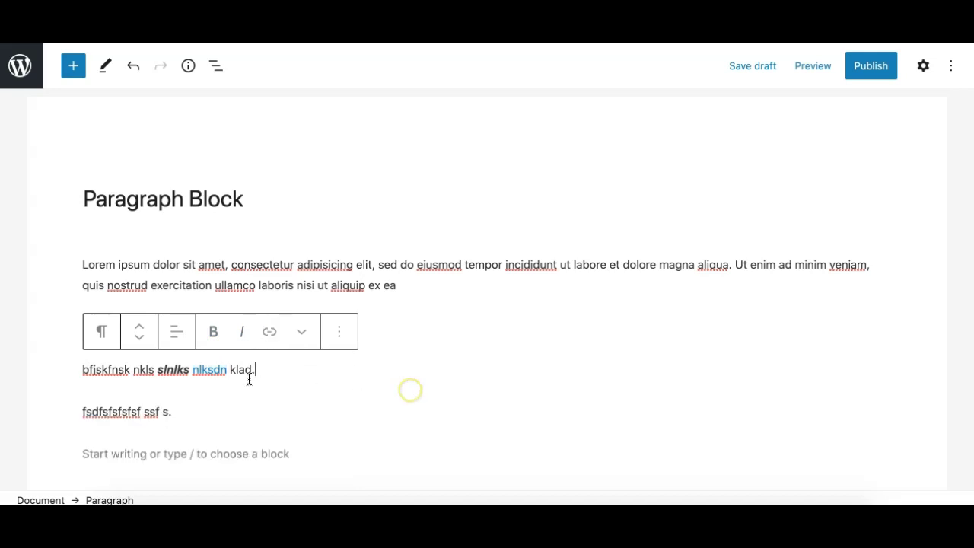
- Add "<tag>" as inline code after the word "klad", just before the period ending the paragraph
left_click(240, 369)
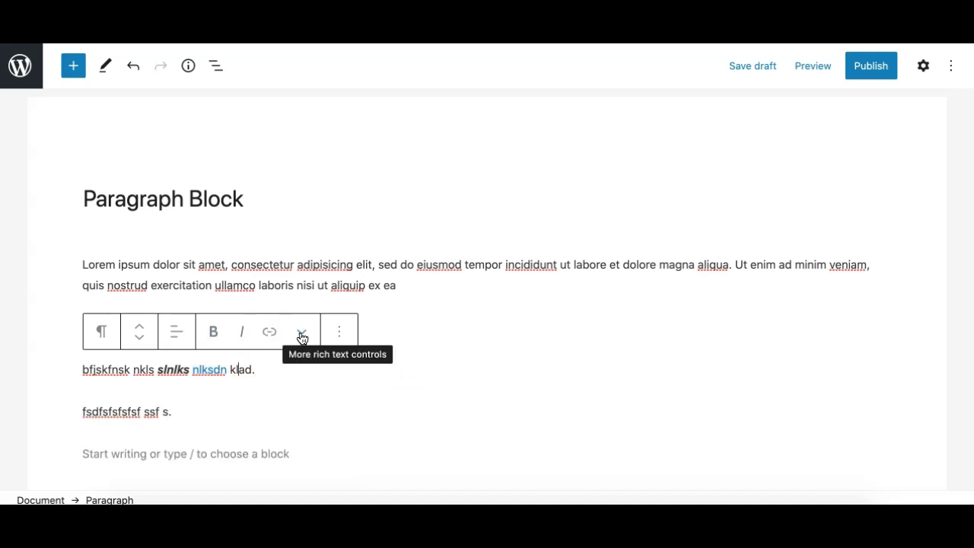
left_click(301, 335)
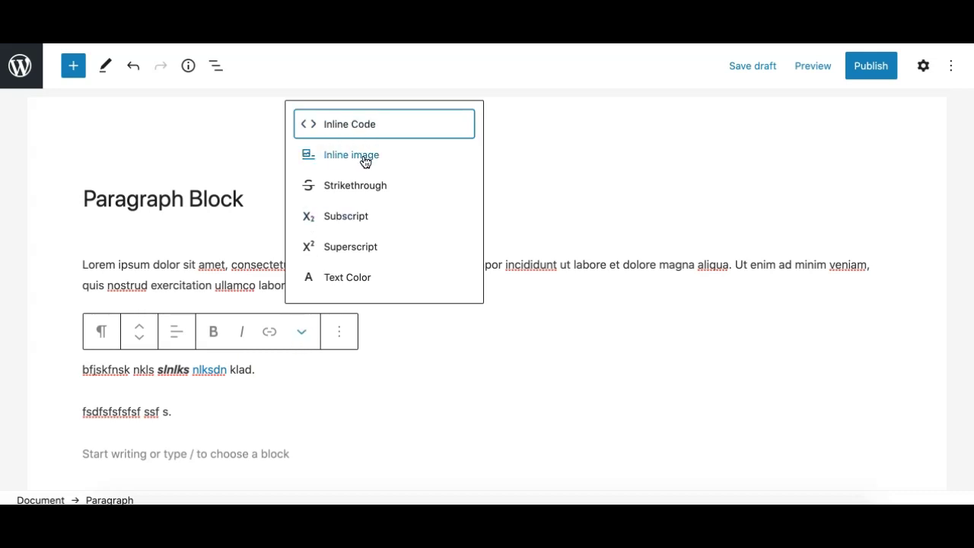
left_click(268, 369)
key("Left")
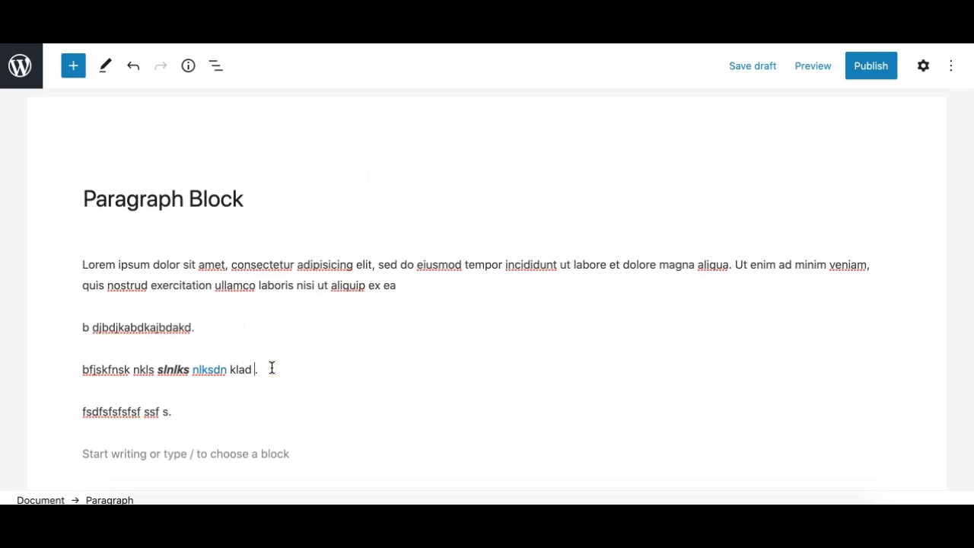
left_click(301, 331)
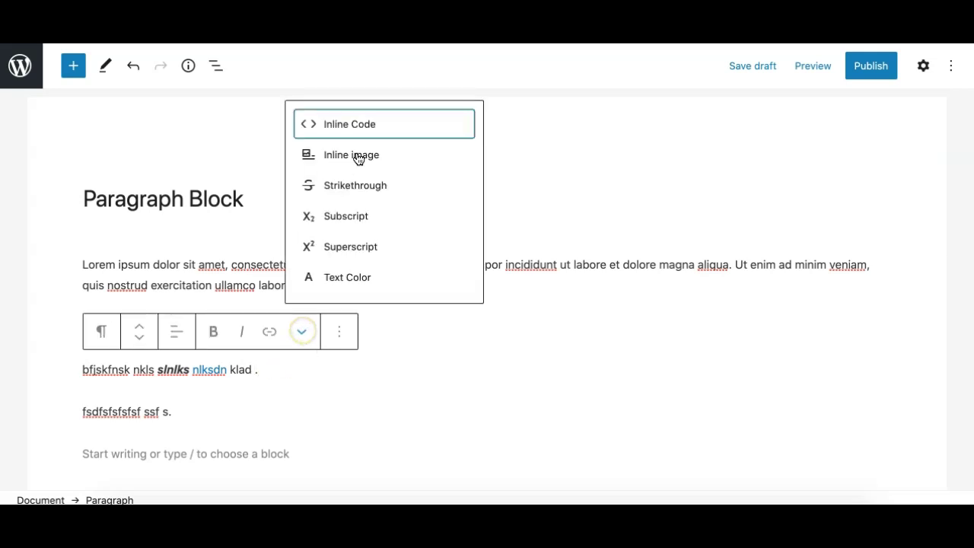
left_click(357, 125)
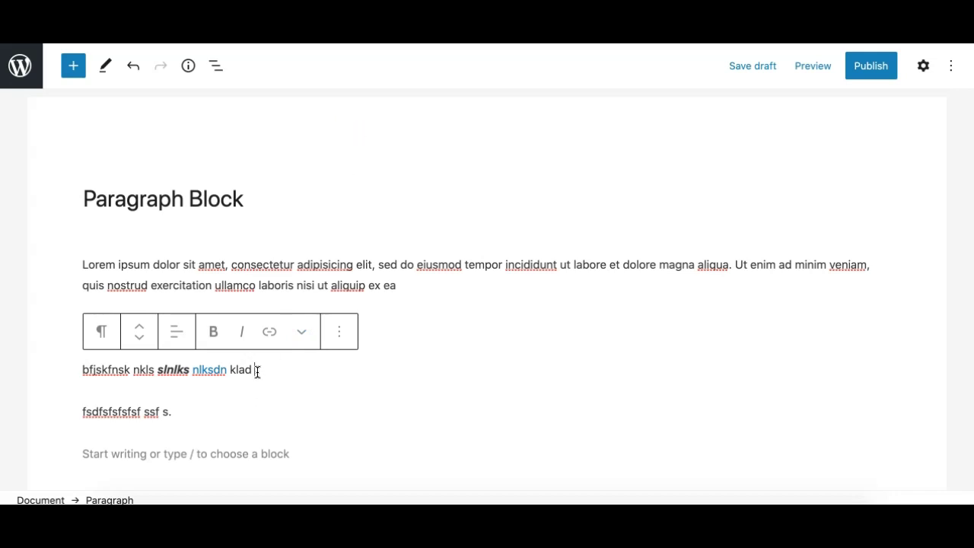
type("s.")
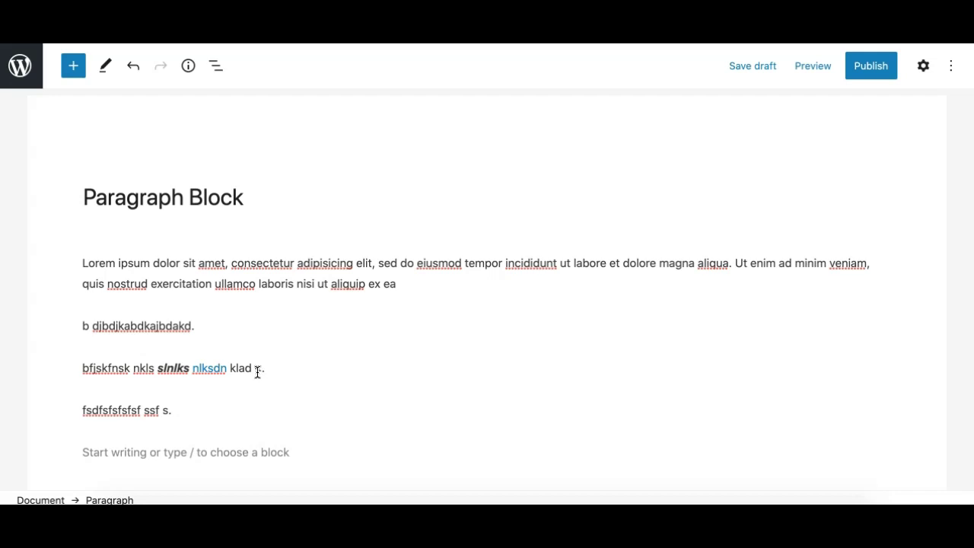
type("tag>")
key("Right")
type(".")
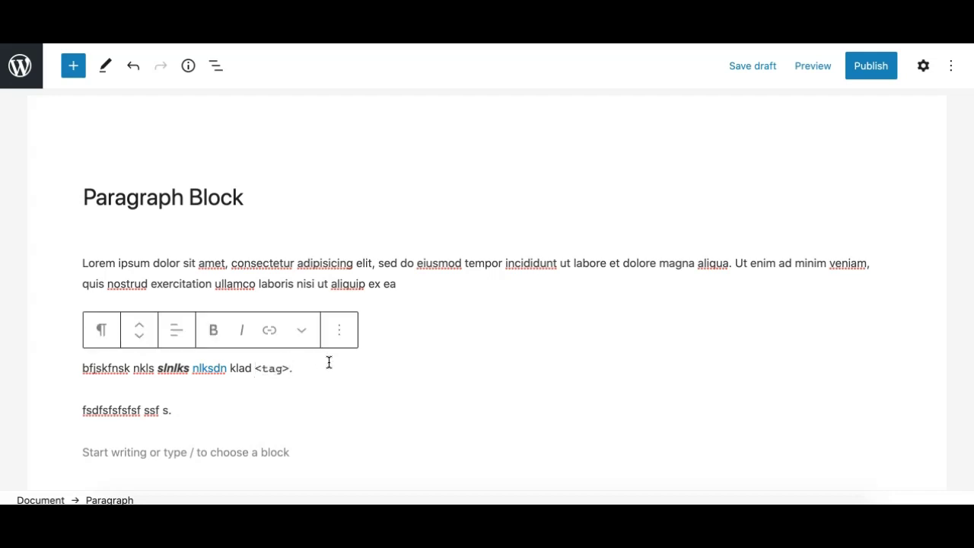
- Check which rich text format is active on the word "tag" in the paragraph
left_click(268, 370)
double_click(268, 368)
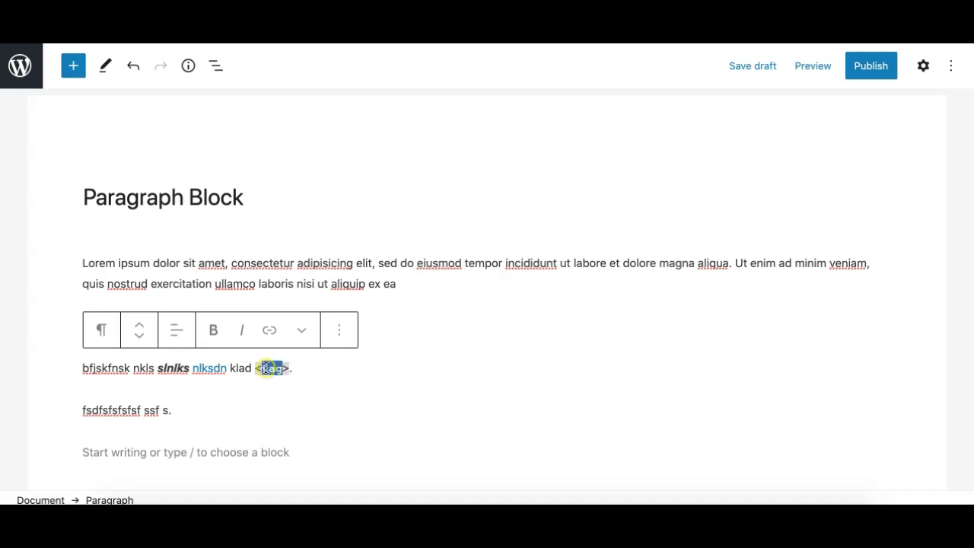
left_click(302, 329)
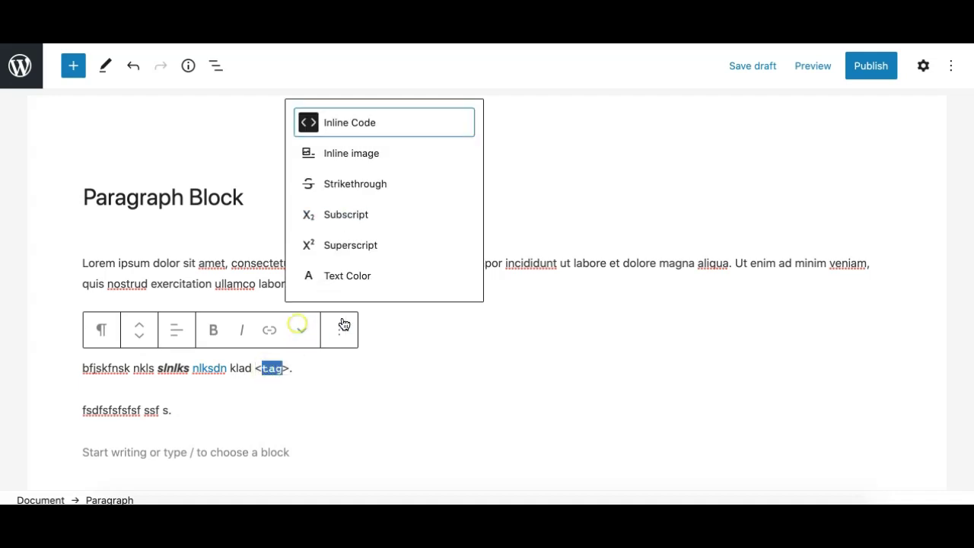
left_click(270, 369)
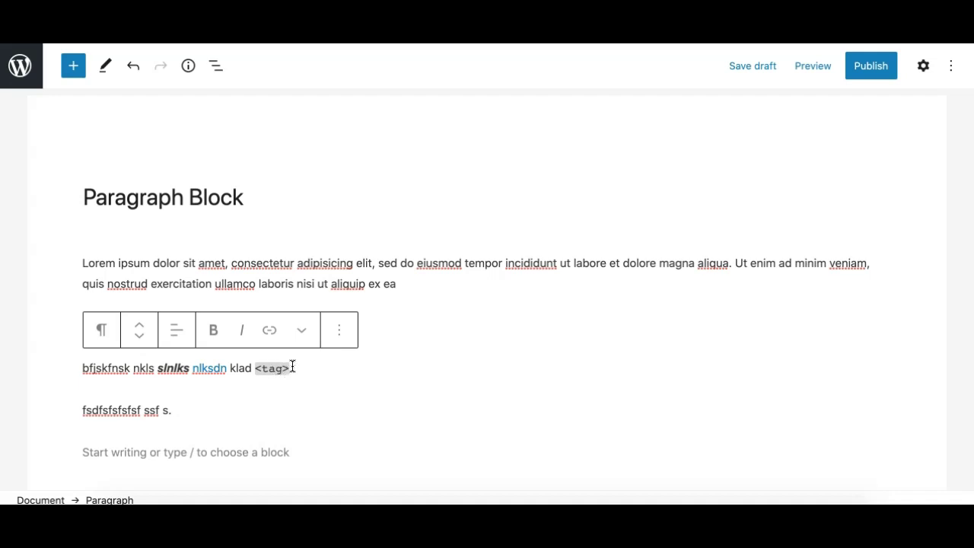
- Insert the salad bowl photo with chopsticks from the media library as an inline image at the start of the "bfjskfnsk" paragraph
left_click(302, 330)
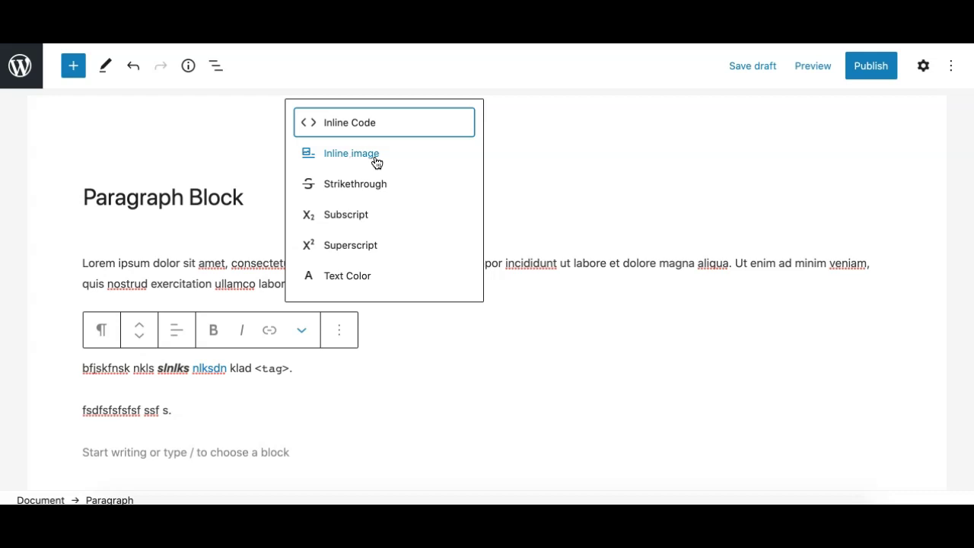
left_click(83, 369)
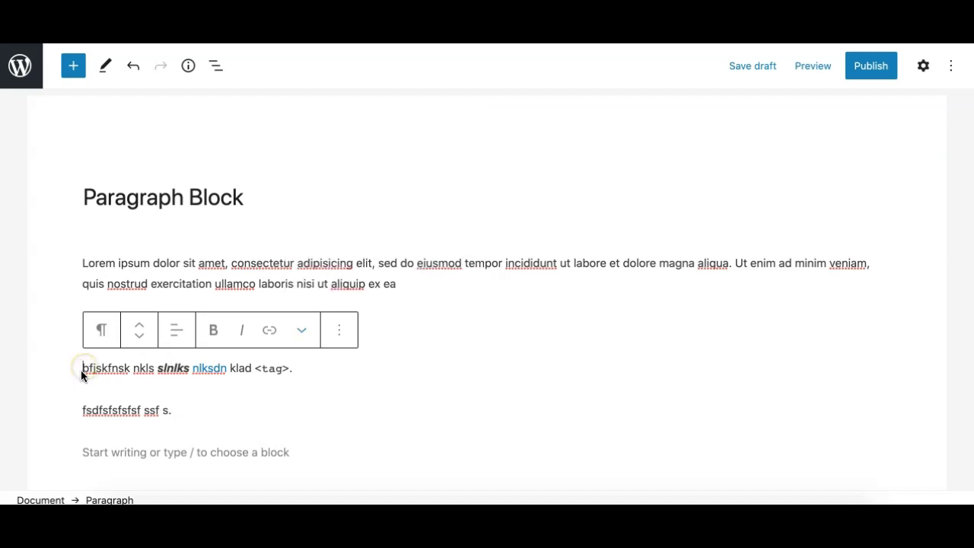
left_click(302, 329)
left_click(360, 157)
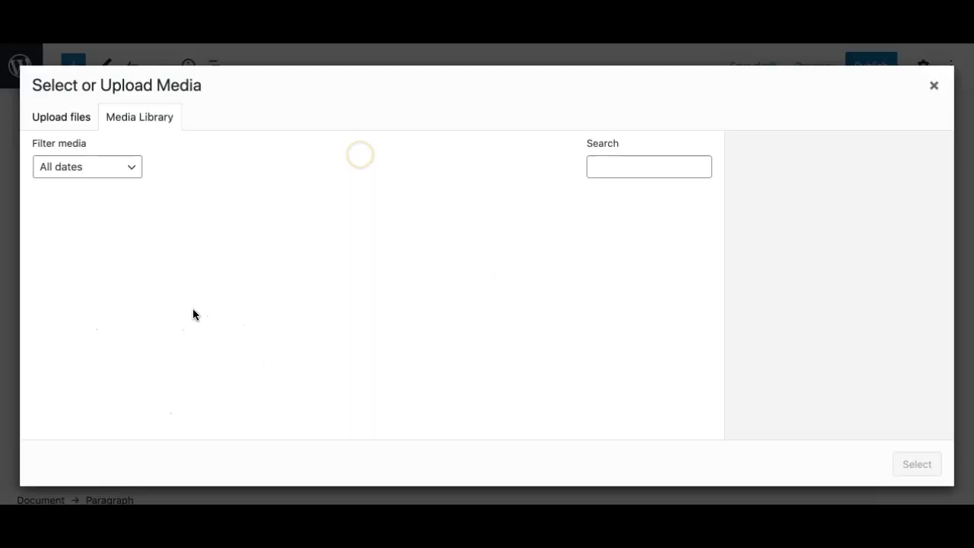
scroll(358, 349, "down", 3)
scroll(358, 349, "down", 2)
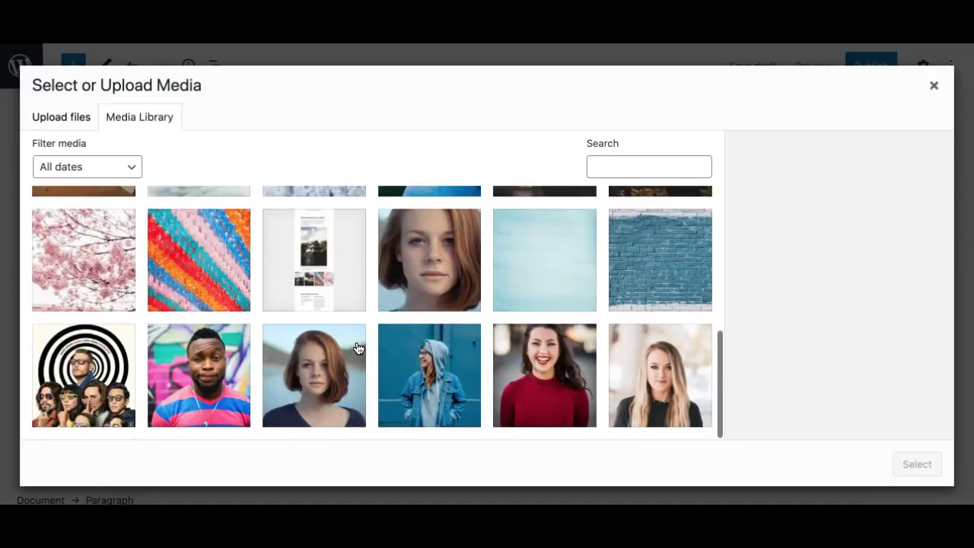
scroll(358, 349, "up", 5)
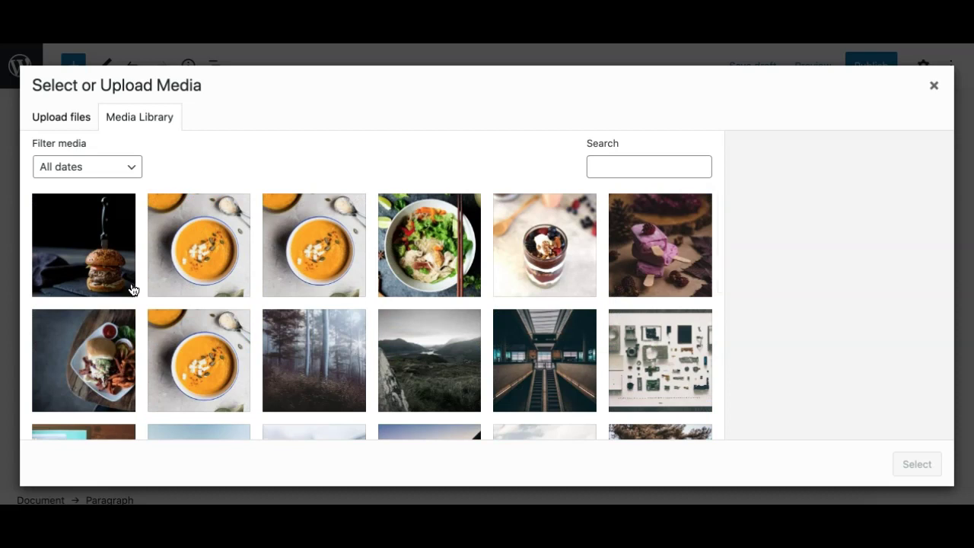
scroll(505, 371, "down", 5)
scroll(506, 372, "up", 5)
left_click(461, 237)
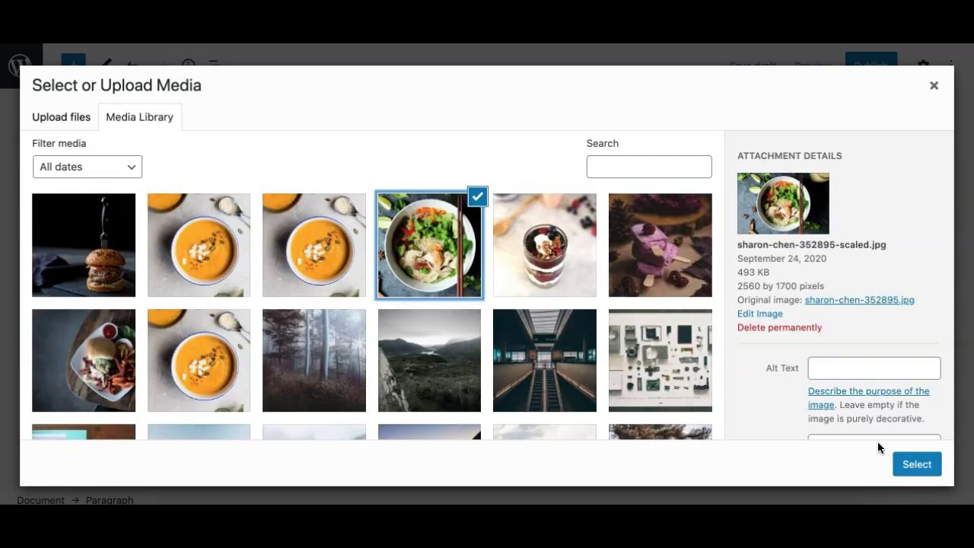
scroll(870, 359, "down", 3)
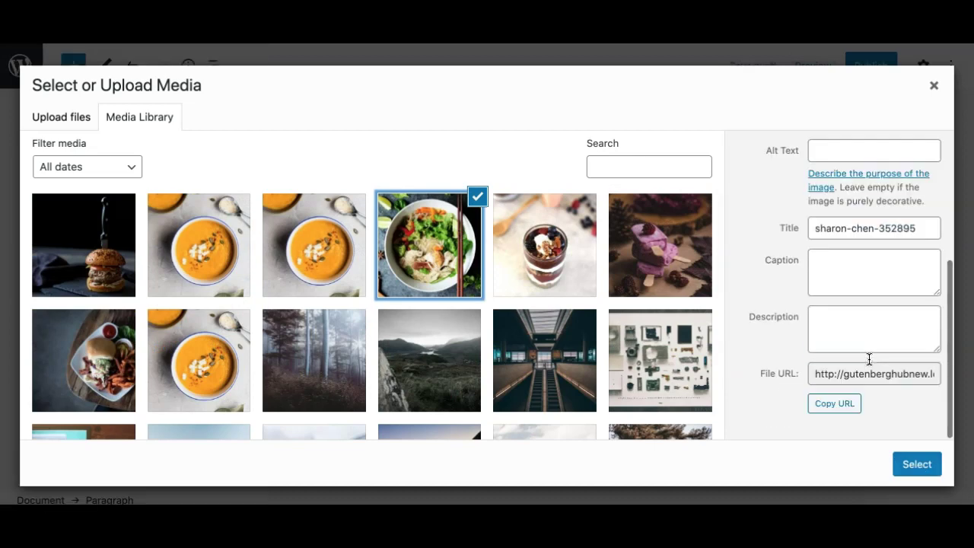
left_click(911, 464)
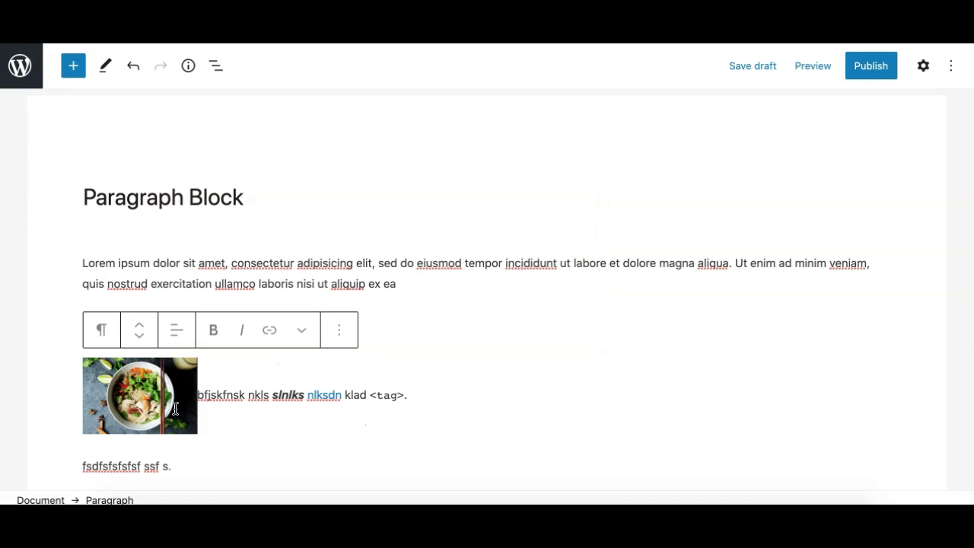
- Add a space between the inline image and the word "bfjskfnsk"
left_click(204, 395)
key("Left")
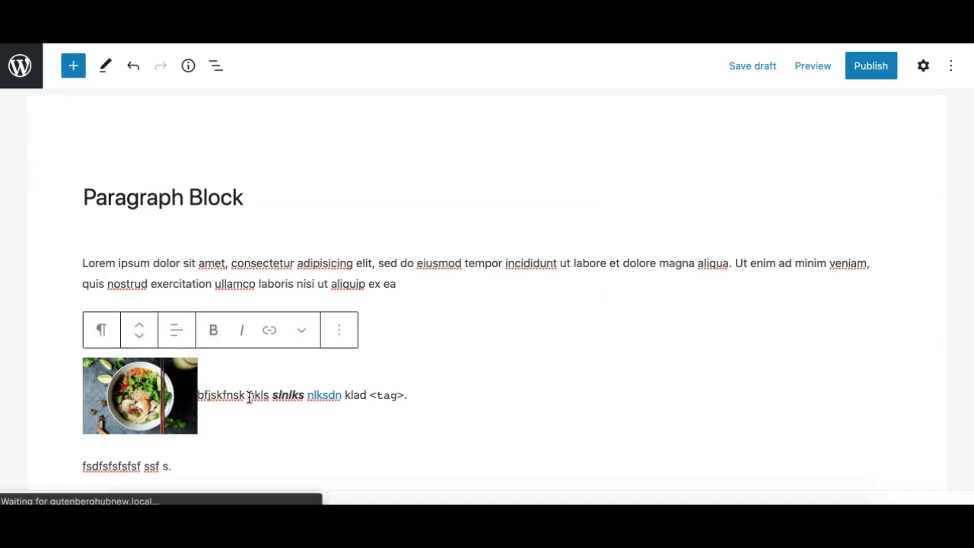
left_click(200, 395)
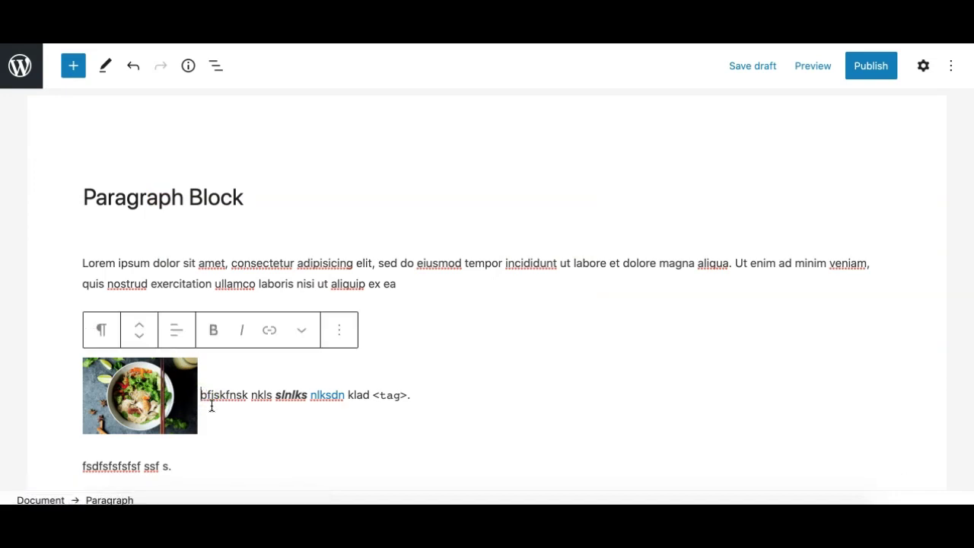
- Set the inline image's width to 50
left_click(162, 379)
left_click(81, 381)
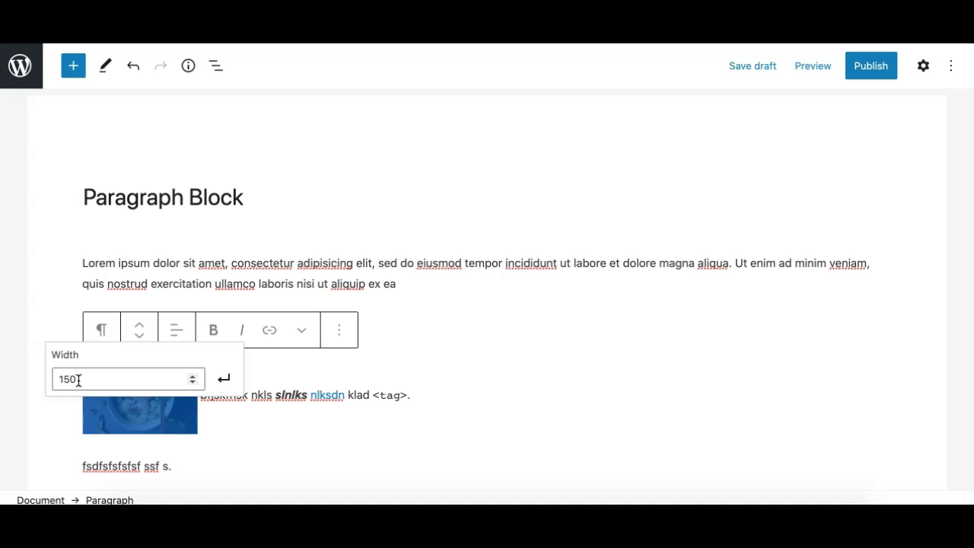
double_click(71, 378)
left_click(71, 379)
key("BackSpace")
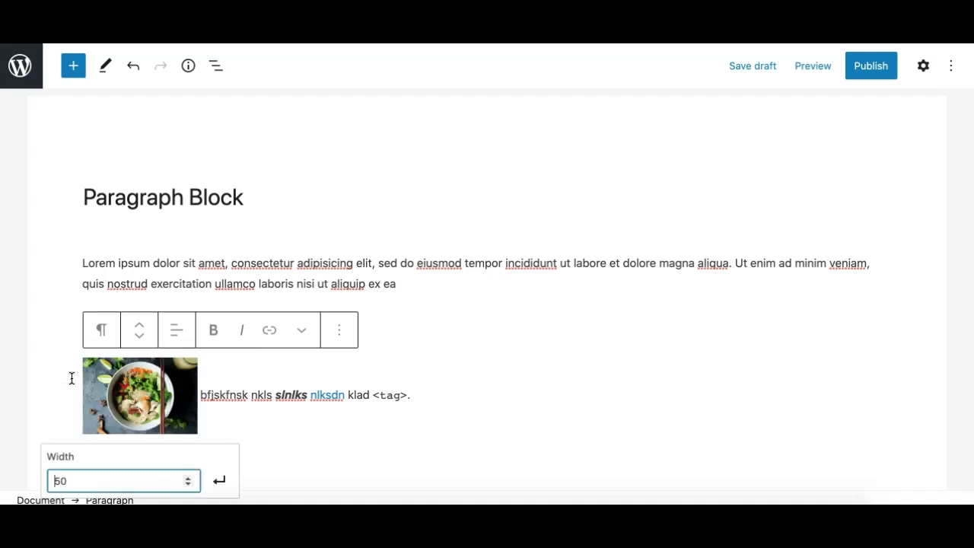
key("Return")
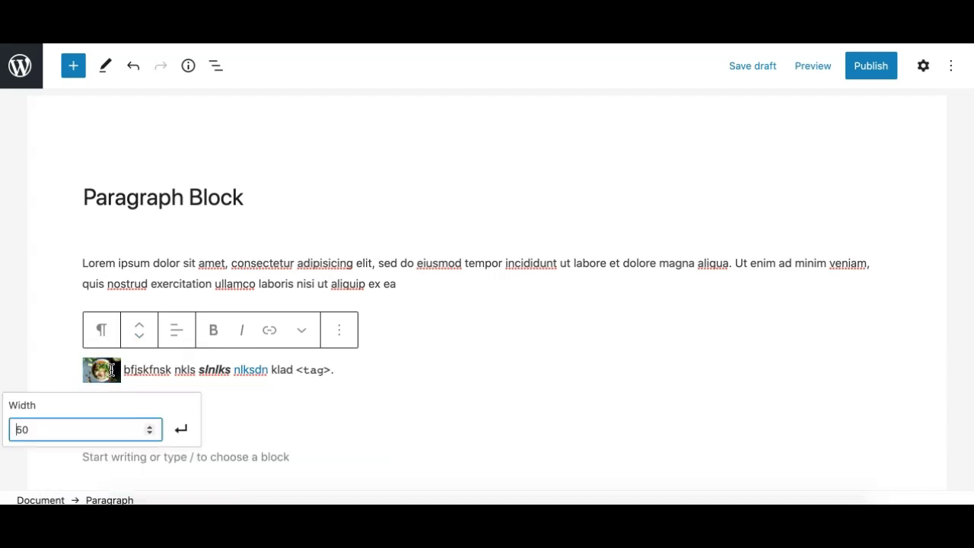
left_click(921, 67)
left_click(921, 67)
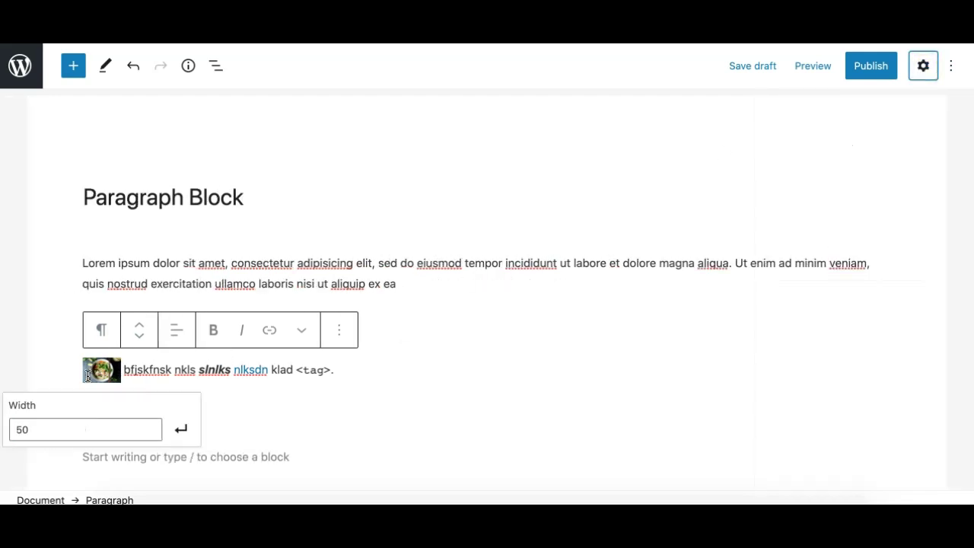
left_click(47, 372)
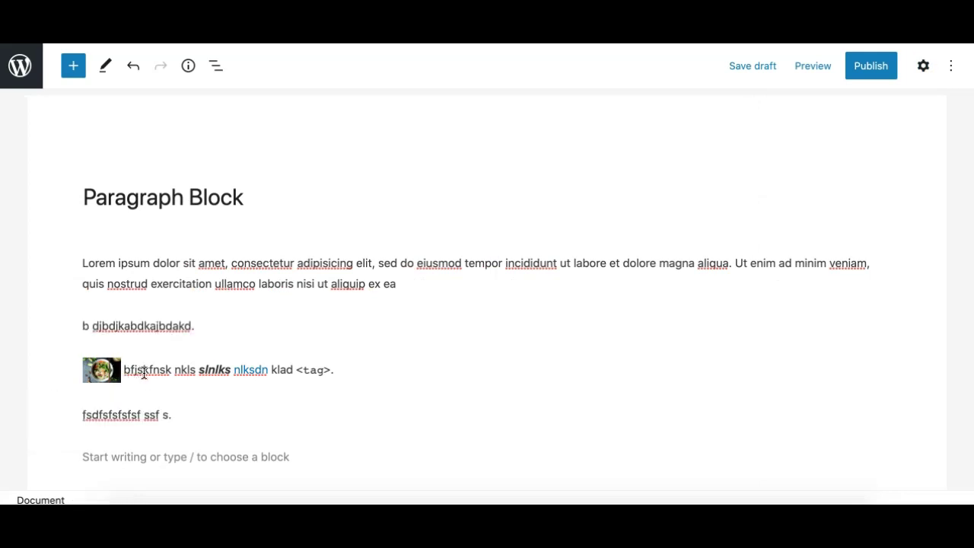
- Apply strikethrough to the word "fsdfsfsfsfsf" in the last paragraph
left_click(183, 417)
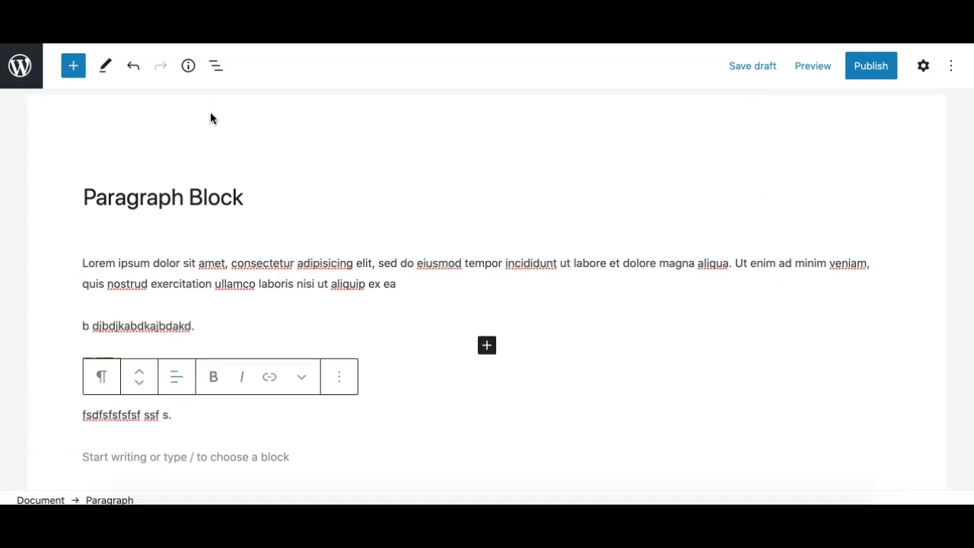
left_click(302, 376)
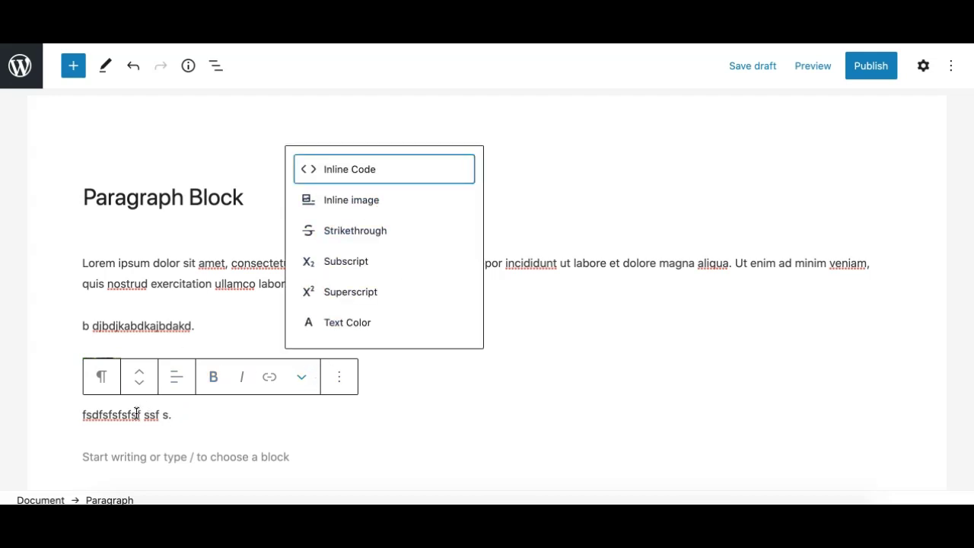
double_click(114, 415)
left_click(302, 377)
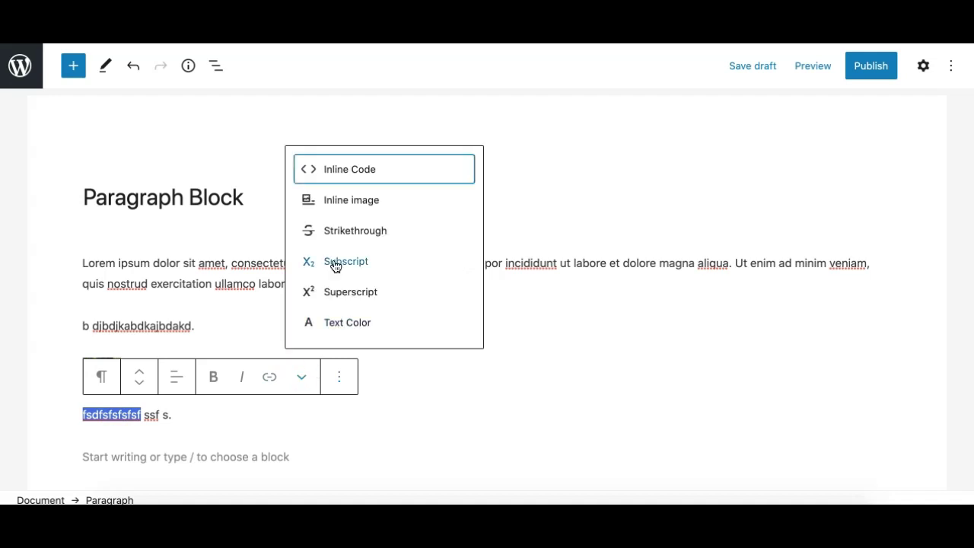
left_click(342, 232)
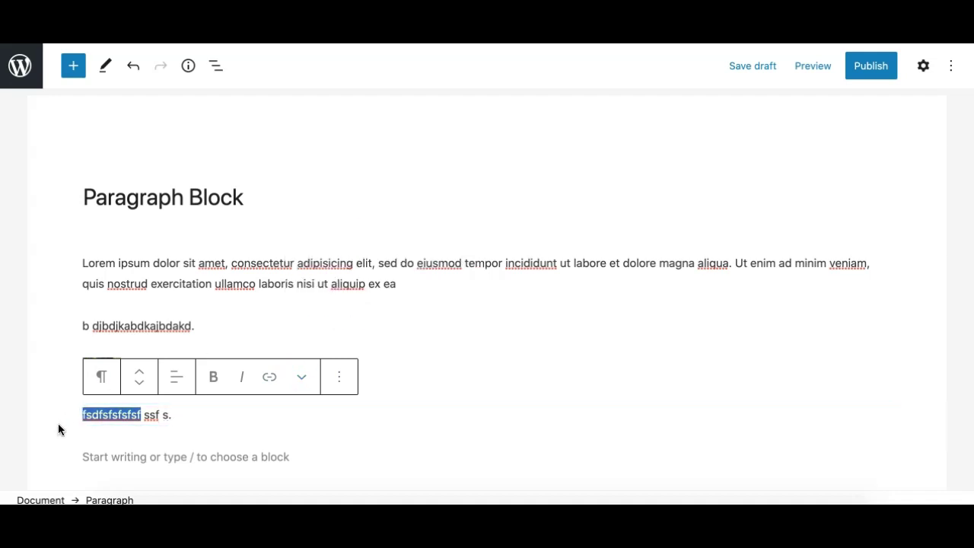
left_click(38, 419)
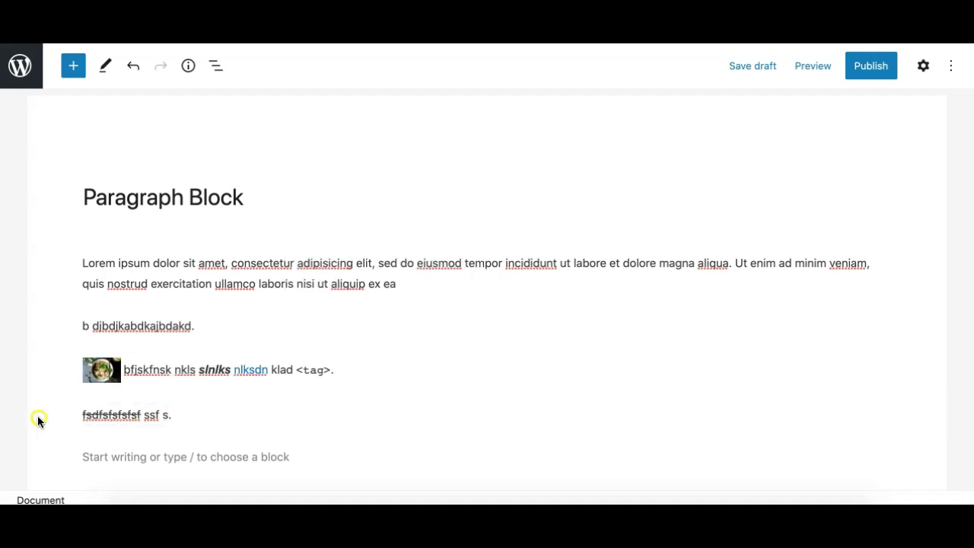
left_click(149, 417)
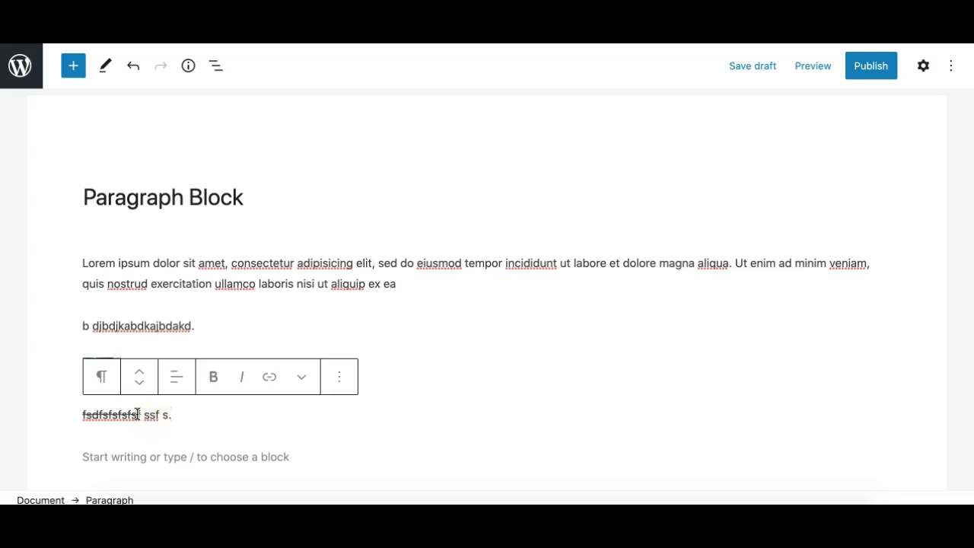
left_click(302, 379)
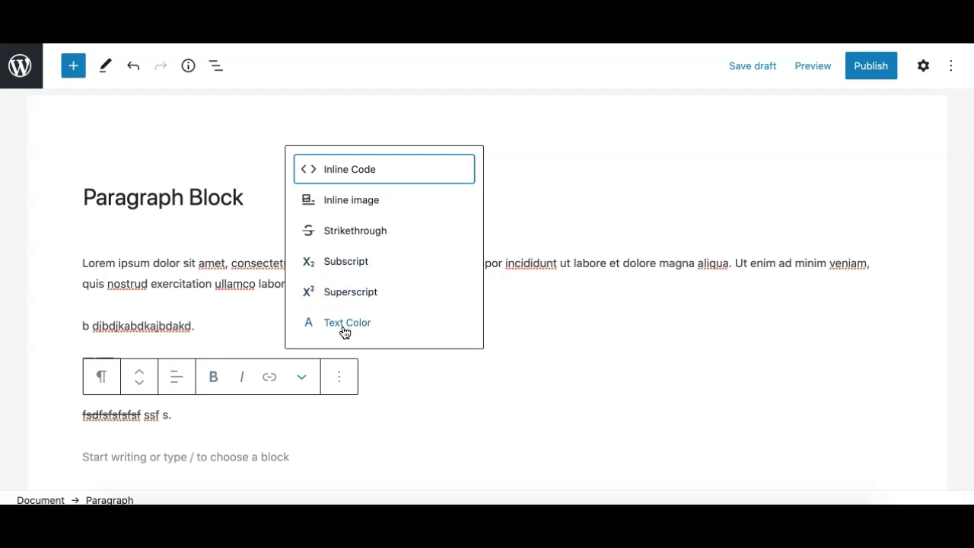
- Select the words "Lorem ipsum" at the start of the first paragraph
left_click(199, 265)
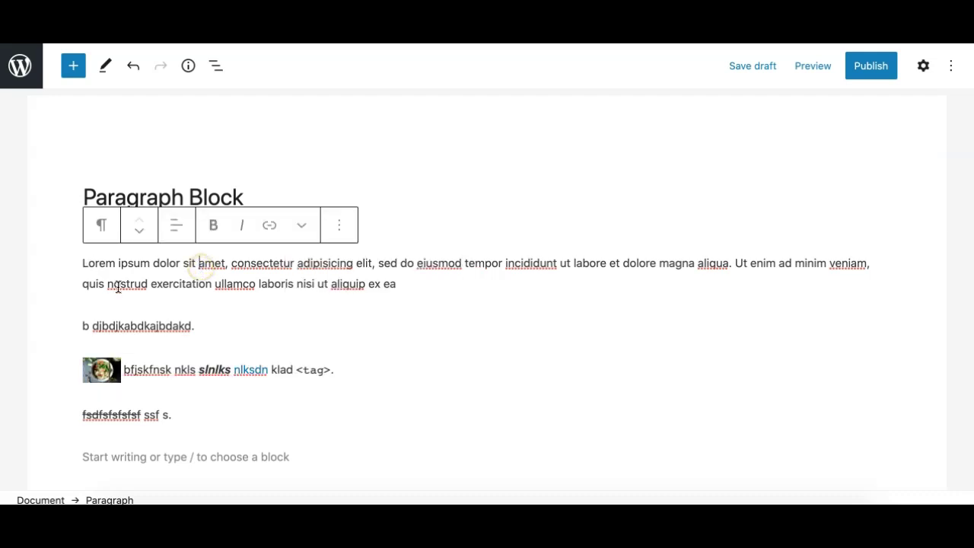
double_click(99, 264)
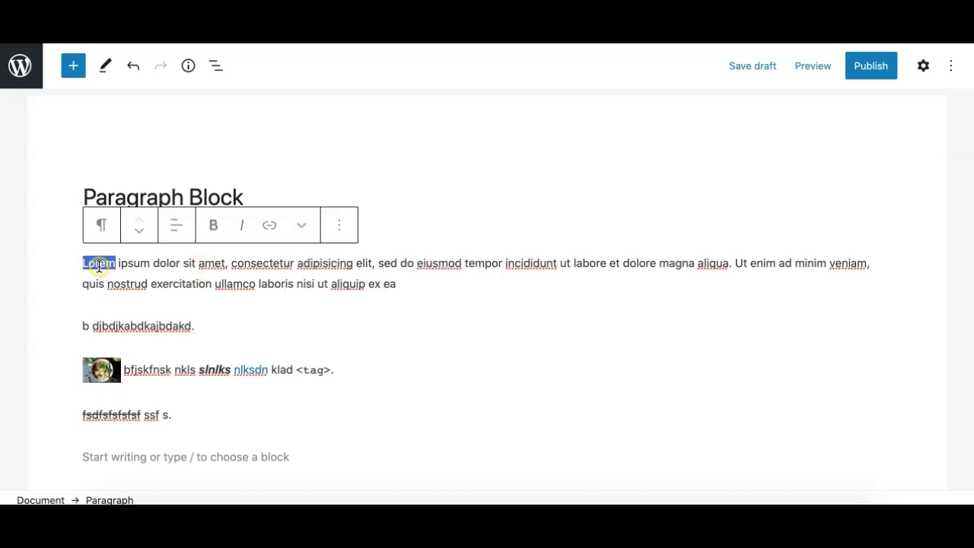
left_click(150, 264, "shift")
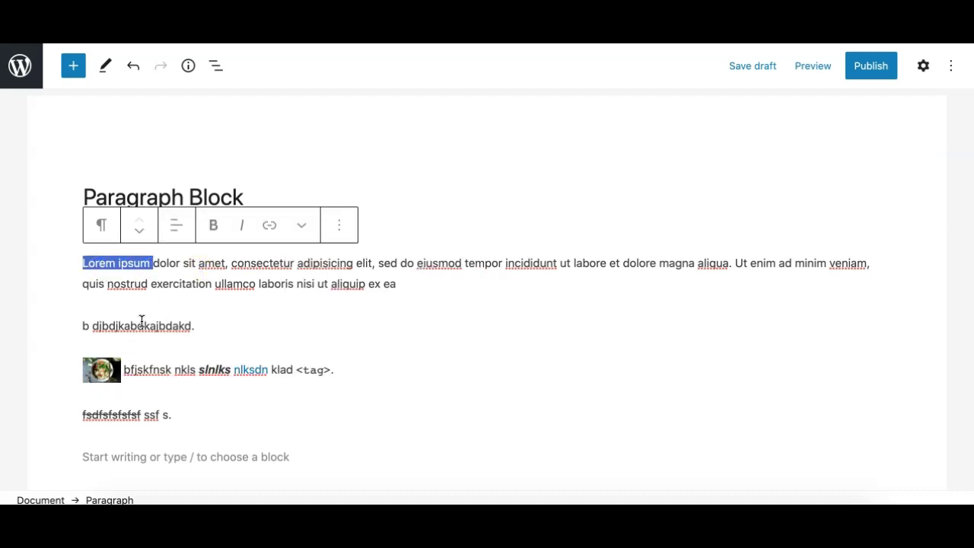
left_click(302, 227)
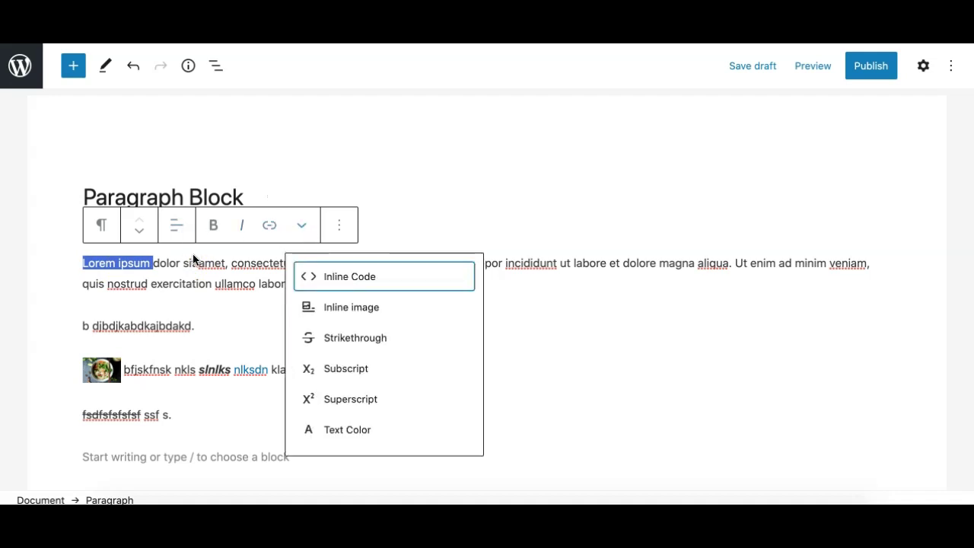
left_click(143, 264)
left_click_drag(150, 263, 82, 263)
- Try several text colors, ending with green, on the whole first paragraph through its block color settings, and clear the color
left_click(923, 66)
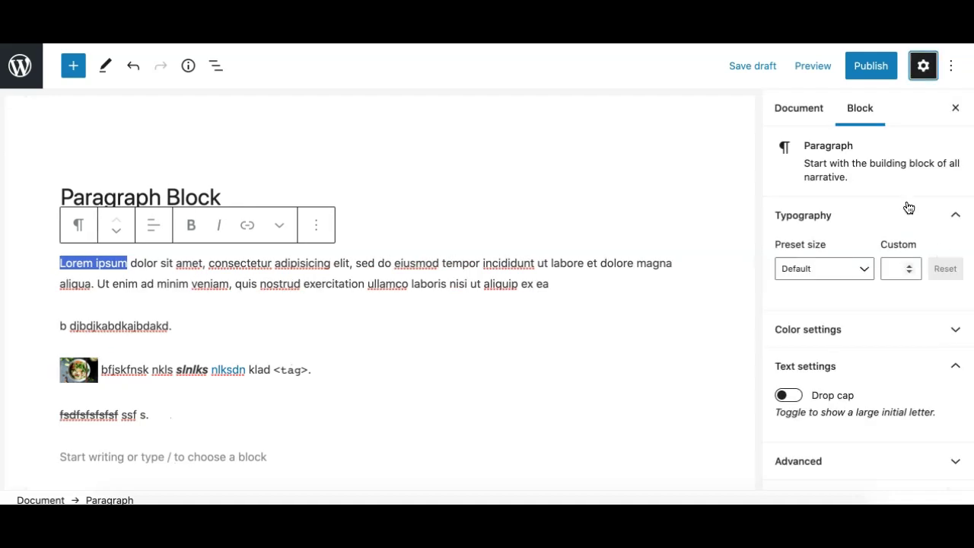
left_click(900, 328)
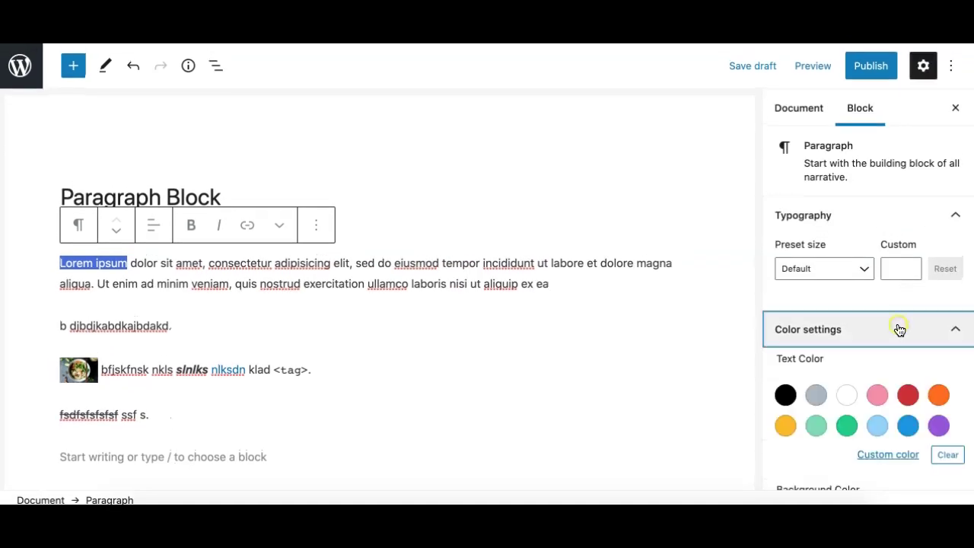
scroll(837, 427, "down", 1)
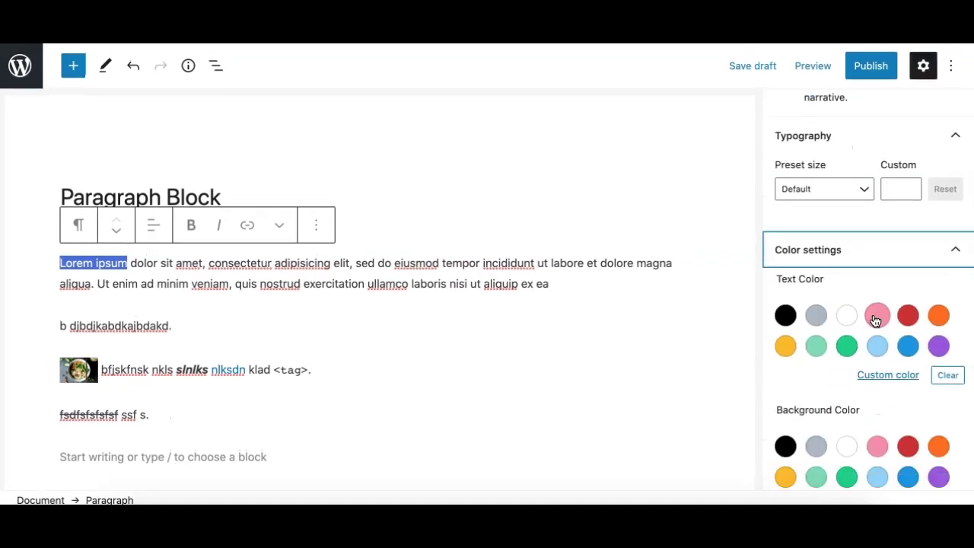
left_click(878, 315)
left_click(917, 317)
left_click(878, 345)
left_click(847, 345)
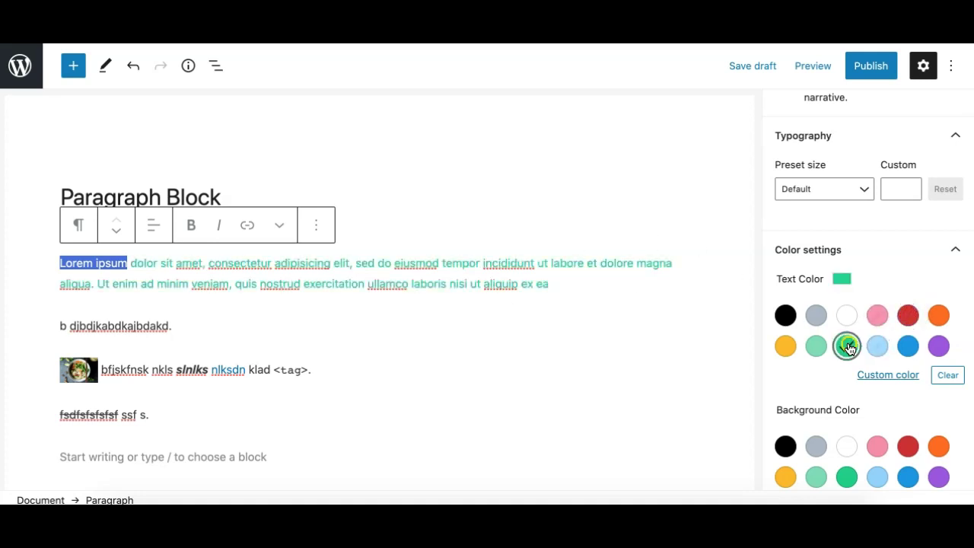
left_click(947, 374)
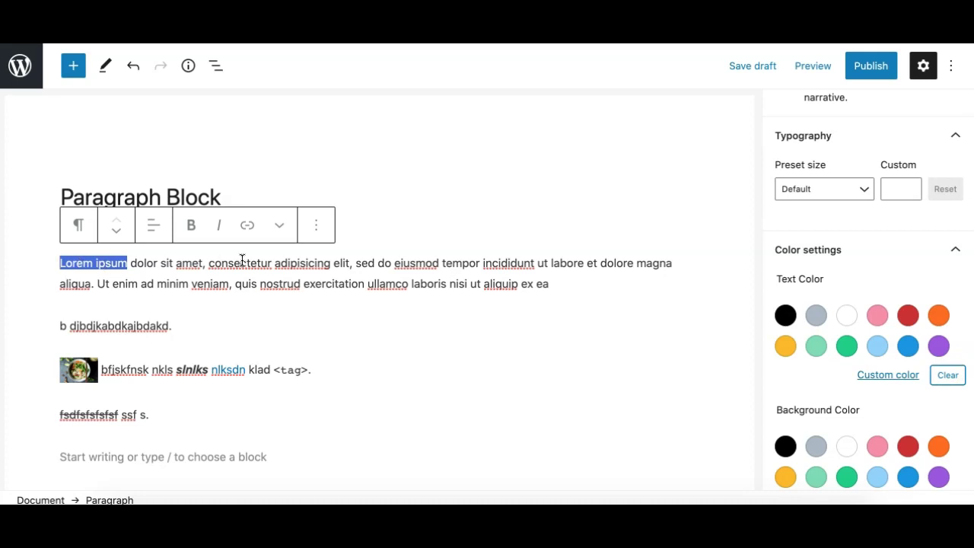
- Color only the selected words "Lorem ipsum" red with the inline Text Color format
left_click(279, 225)
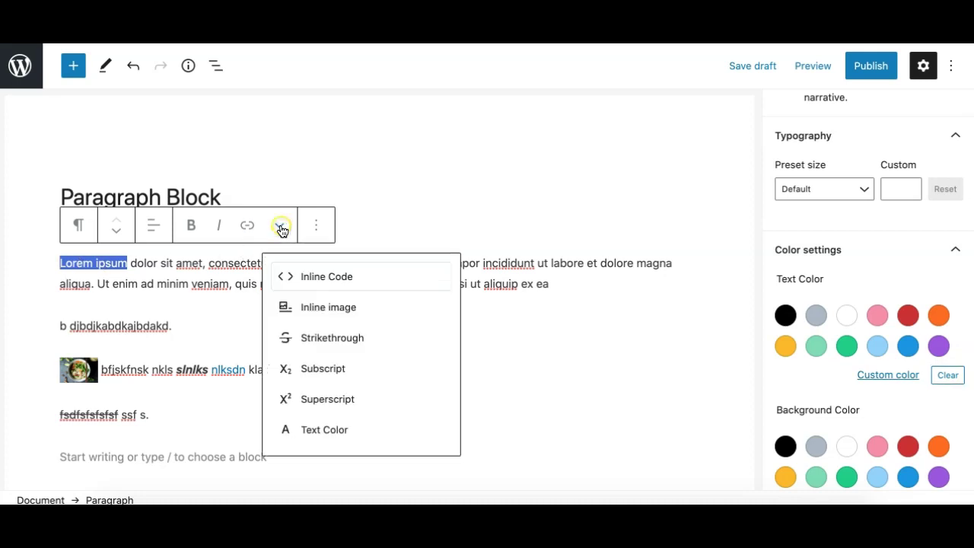
left_click(299, 431)
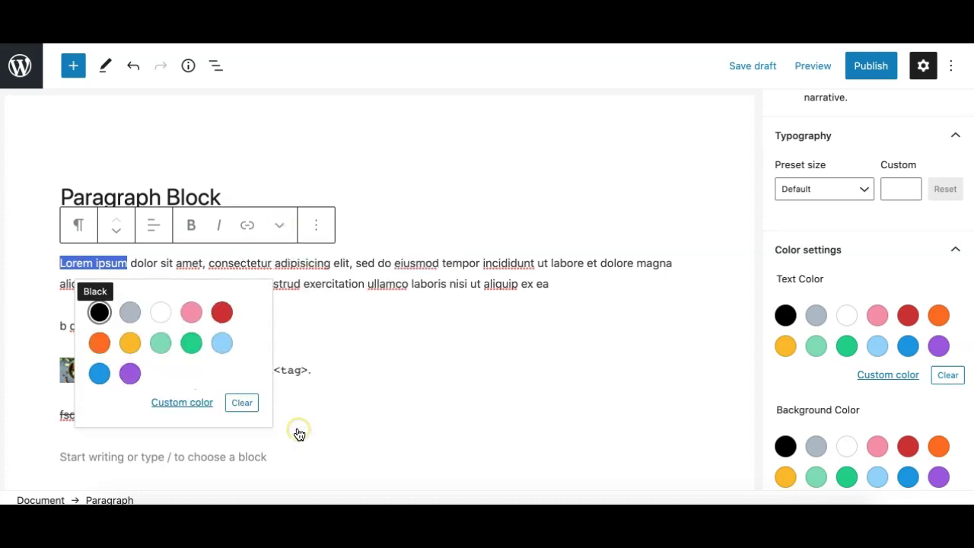
left_click(223, 313)
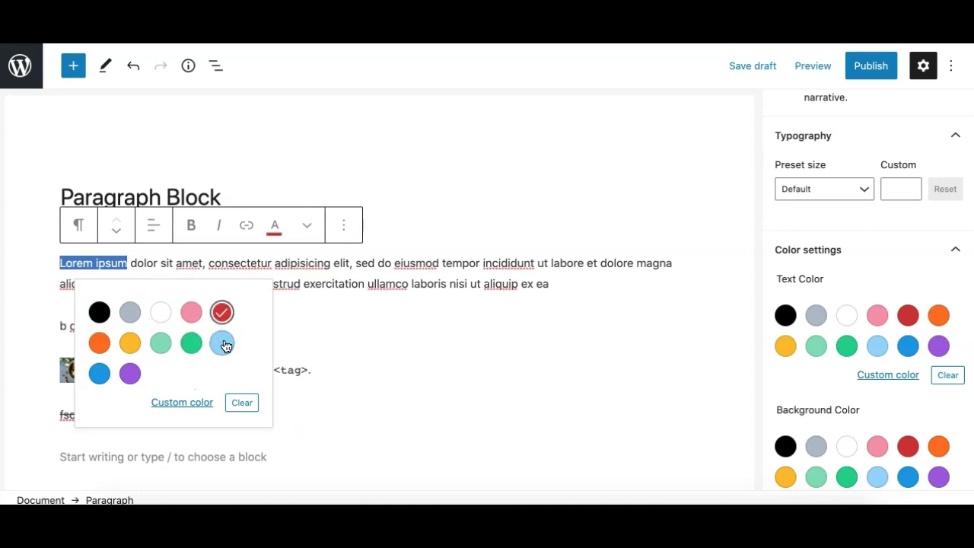
left_click(35, 284)
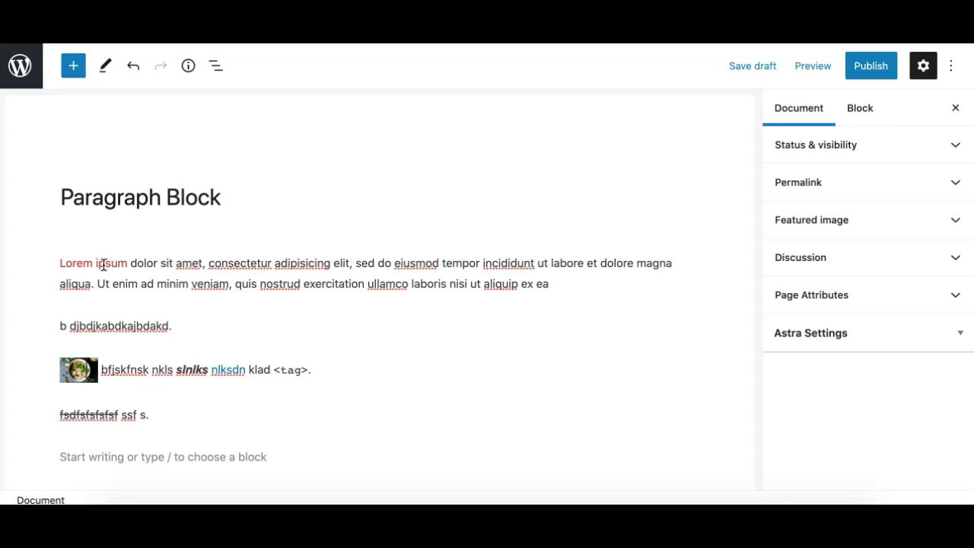
- Check the inline text color choices for the red words "Lorem ipsum"
left_click_drag(124, 263, 61, 262)
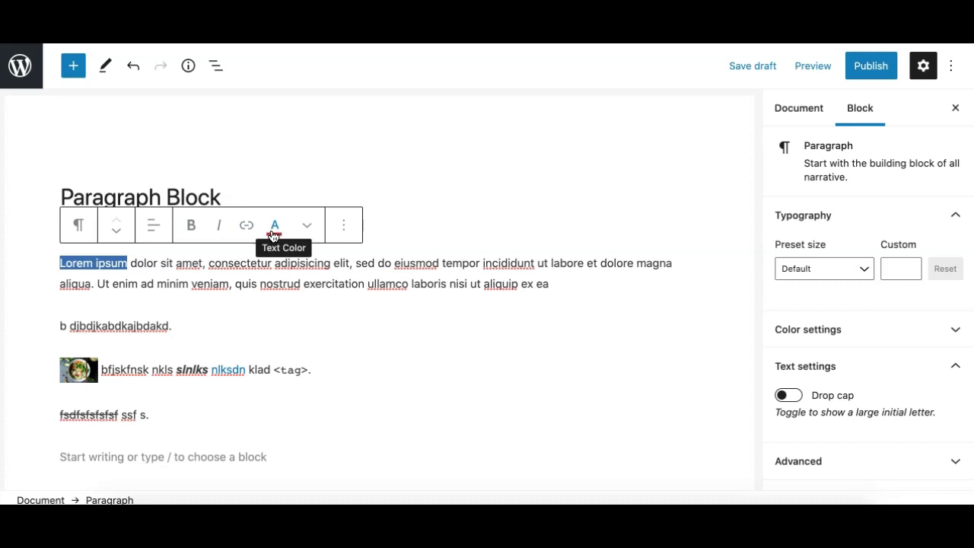
left_click(79, 262)
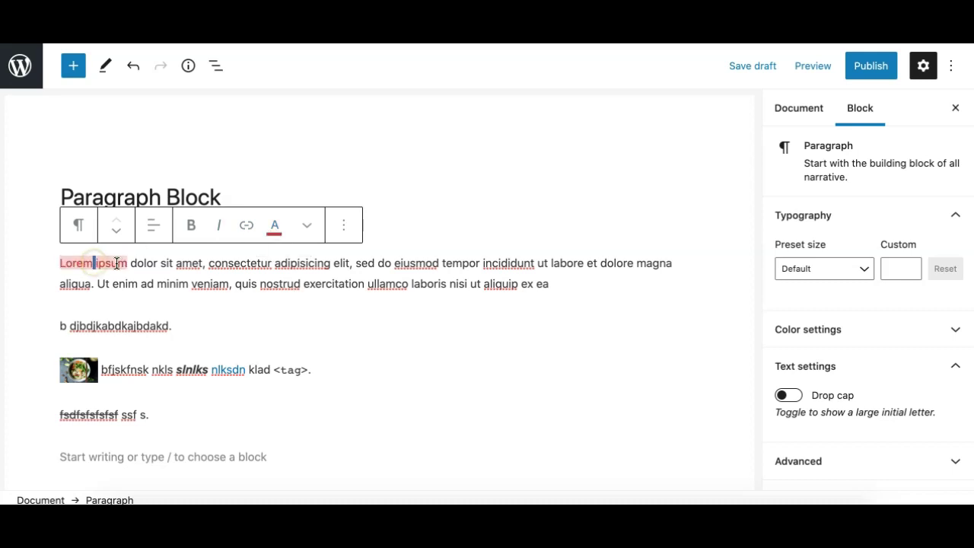
left_click(276, 227)
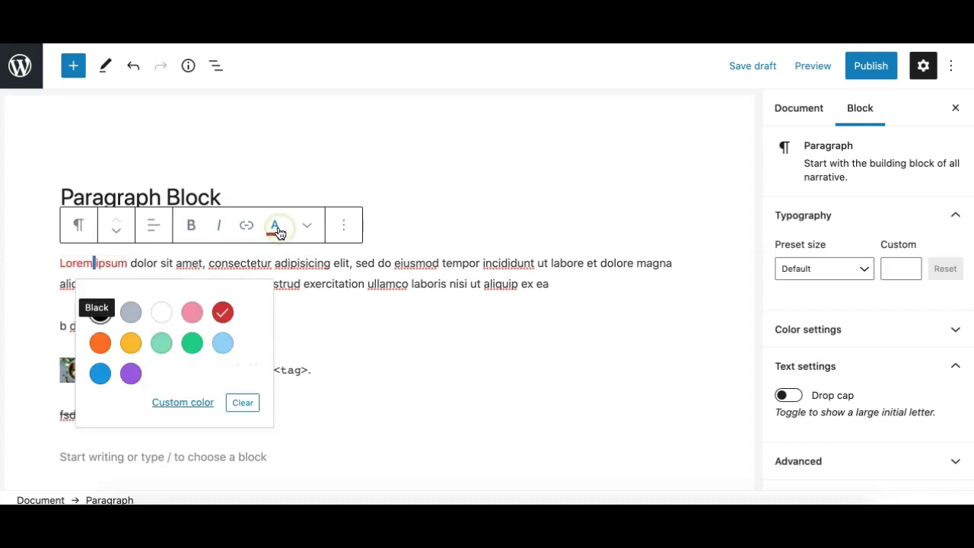
left_click(76, 262)
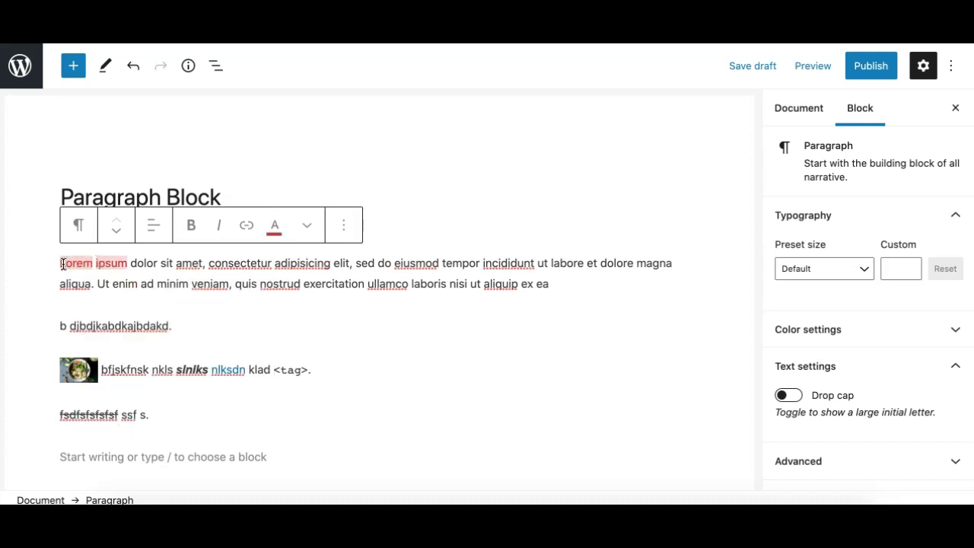
- Change the inline color of "Lorem ipsum" to Pale cyan blue, and clear the color from the words
left_click_drag(62, 264, 127, 264)
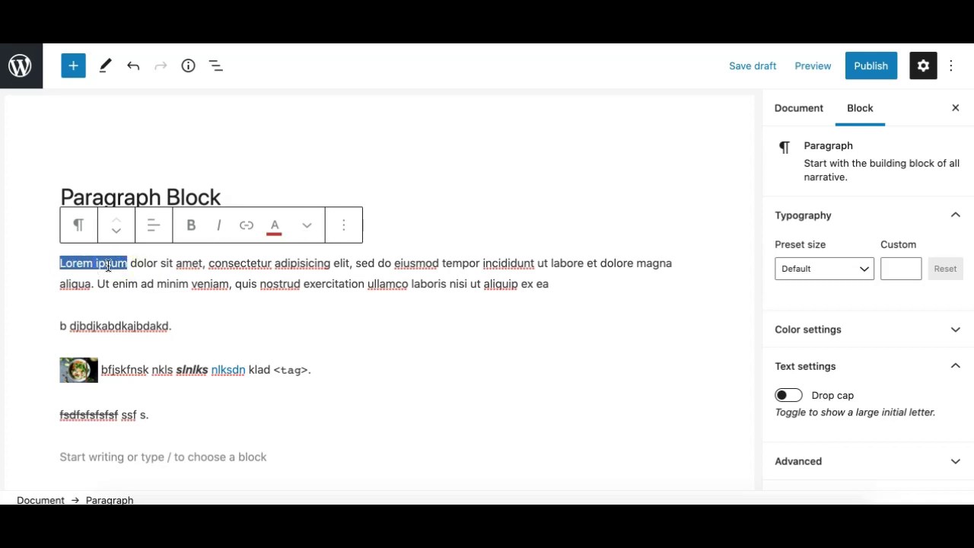
left_click(275, 225)
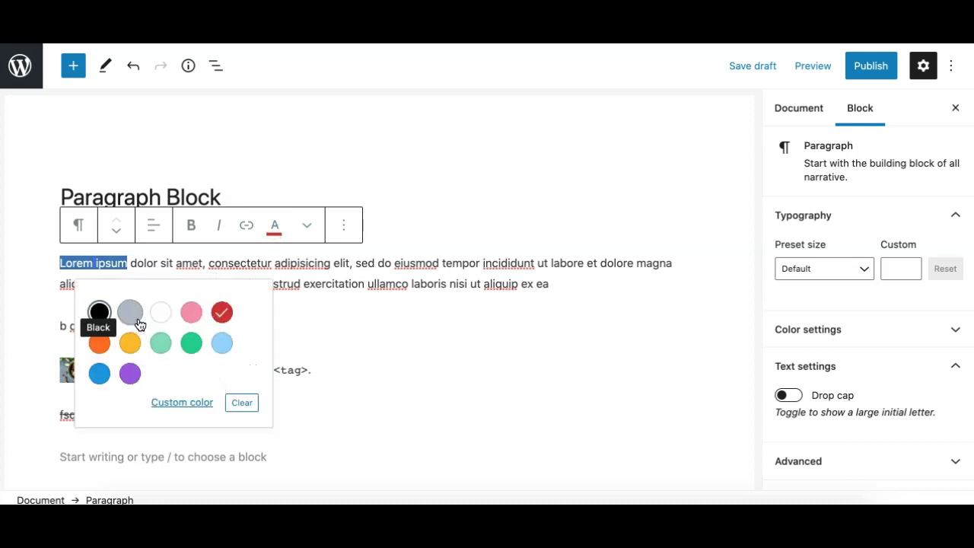
left_click(220, 344)
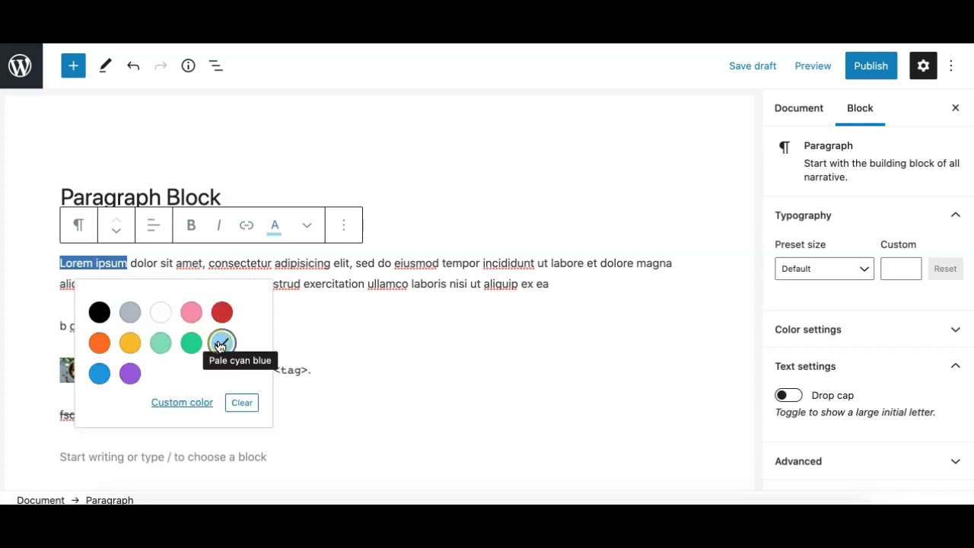
left_click(243, 409)
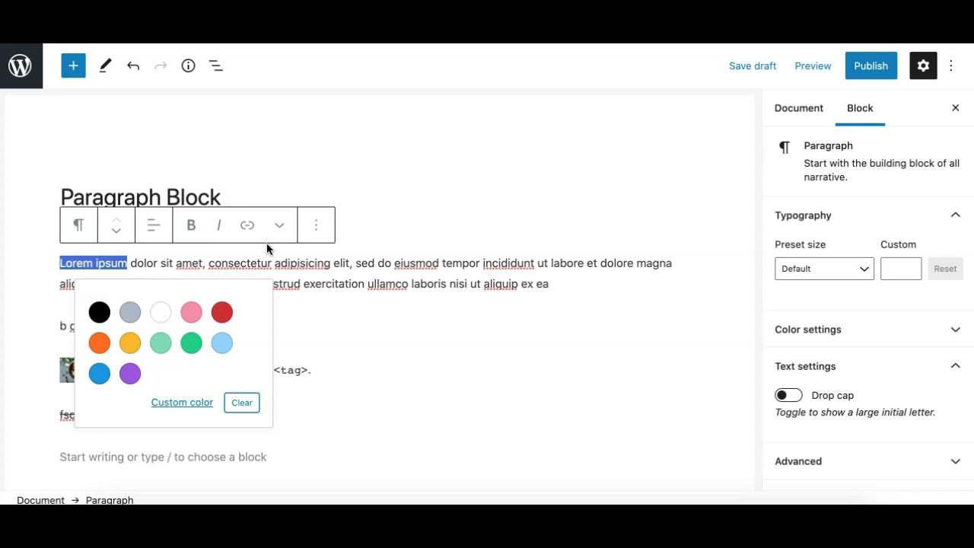
left_click(29, 272)
left_click(70, 264)
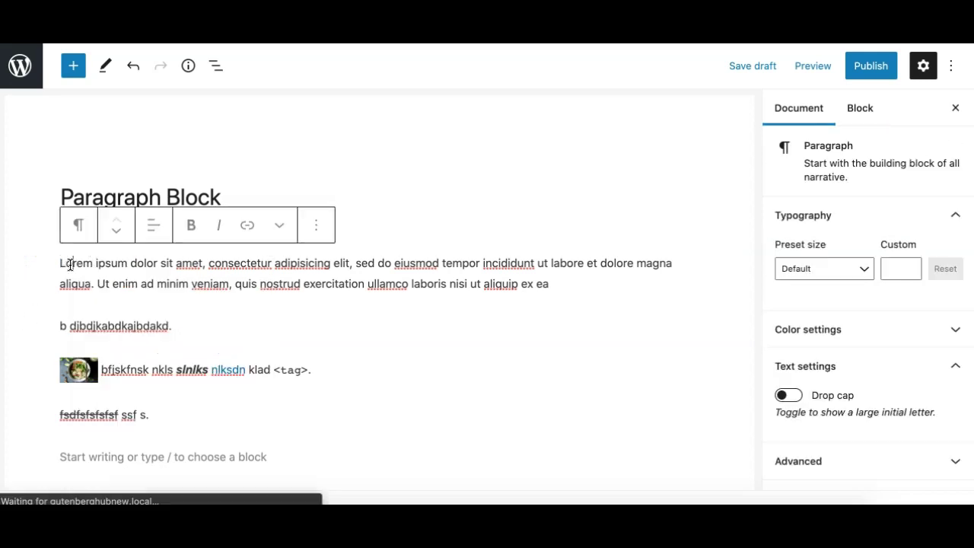
left_click(280, 225)
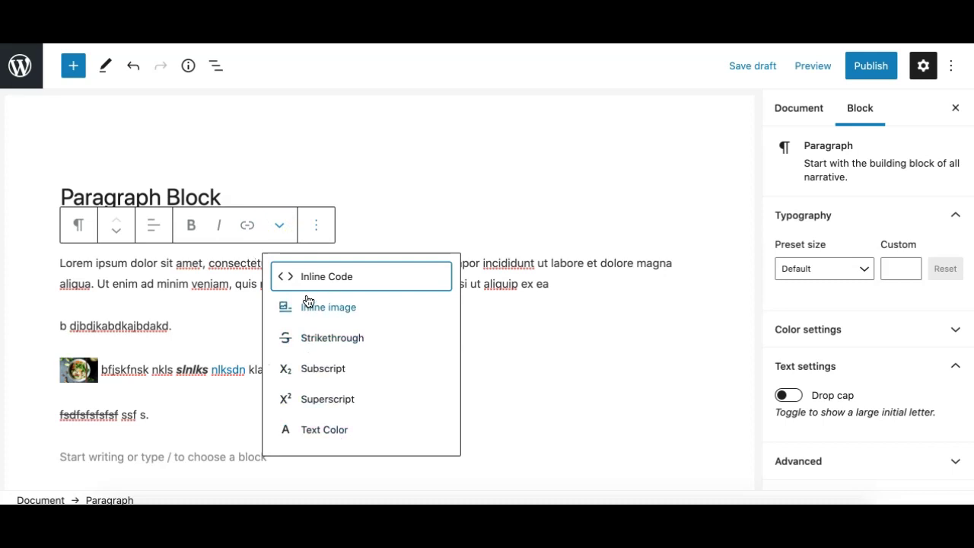
left_click(281, 226)
left_click(281, 227)
left_click(280, 225)
left_click(203, 264)
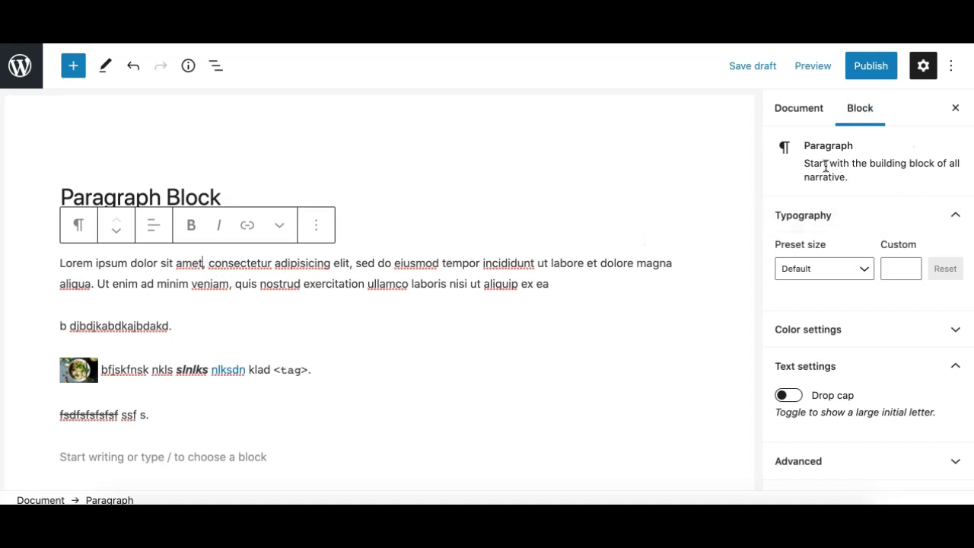
- Collapse the Typography and Text settings sections in the first paragraph's block settings
left_click(925, 67)
left_click(923, 66)
left_click(335, 283)
left_click(812, 220)
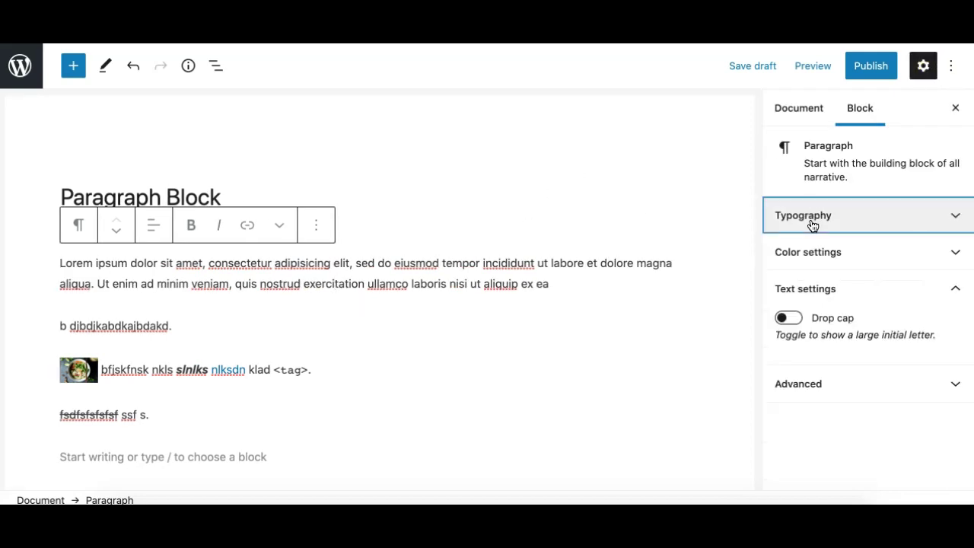
left_click(816, 289)
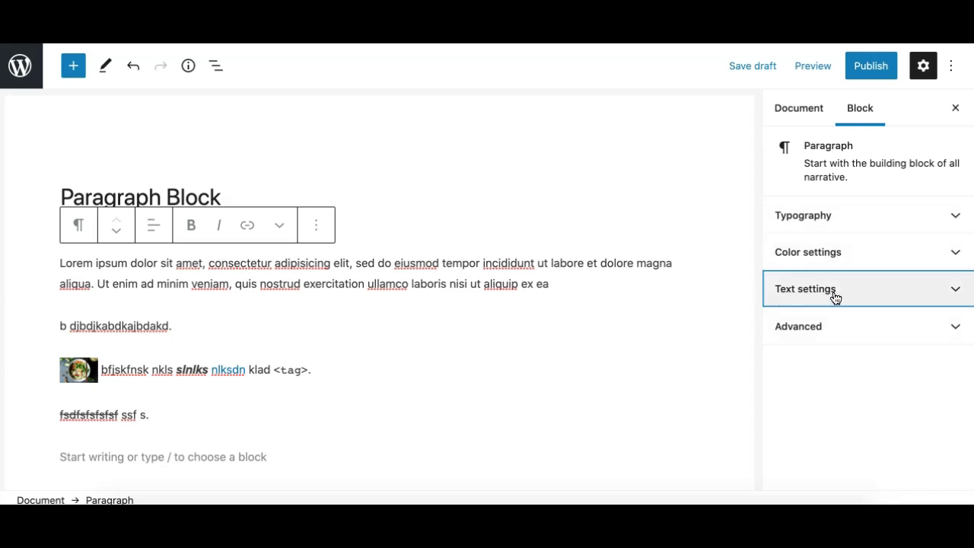
- Review the first paragraph's Advanced settings, including the HTML anchor and Additional CSS class(es) fields, and collapse the section
left_click(841, 334)
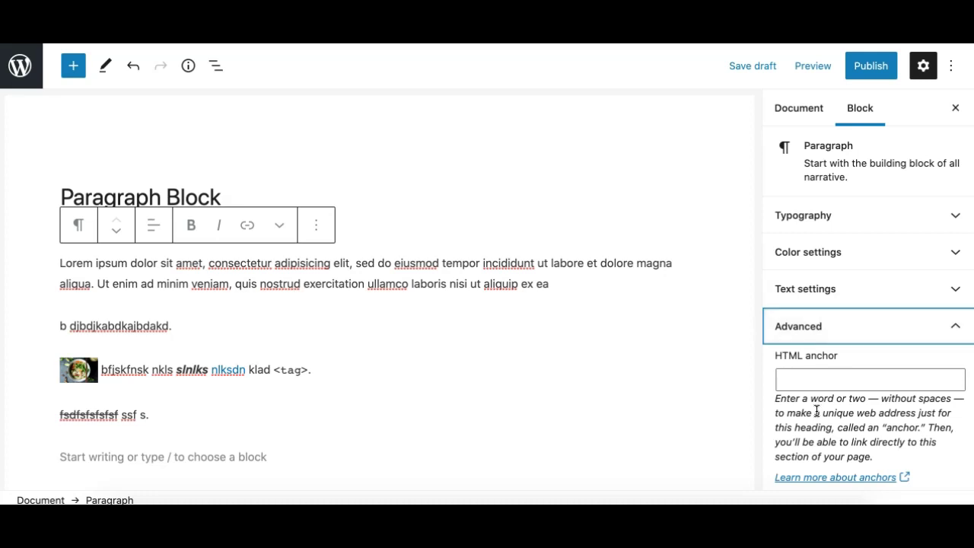
scroll(815, 411, "down", 2)
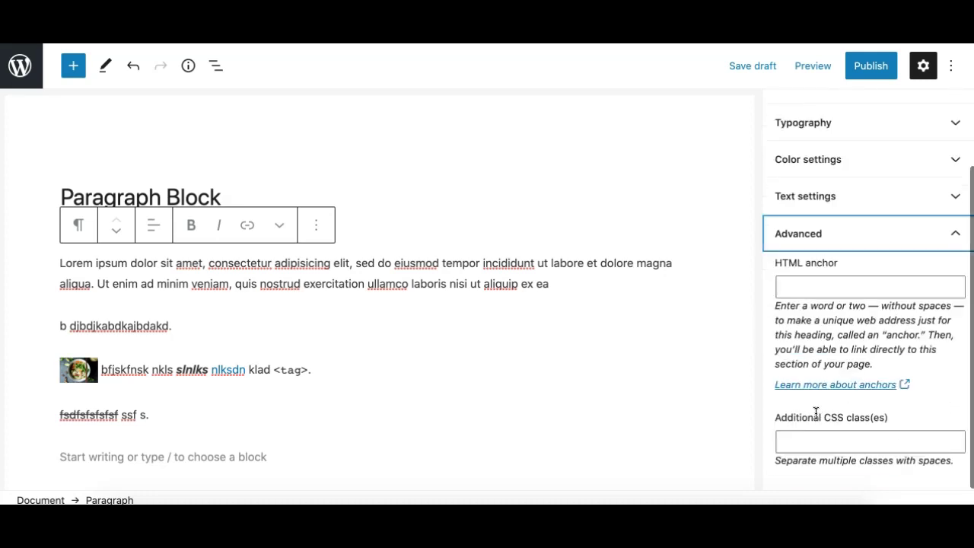
left_click(916, 248)
left_click(872, 326)
scroll(876, 381, "down", 2)
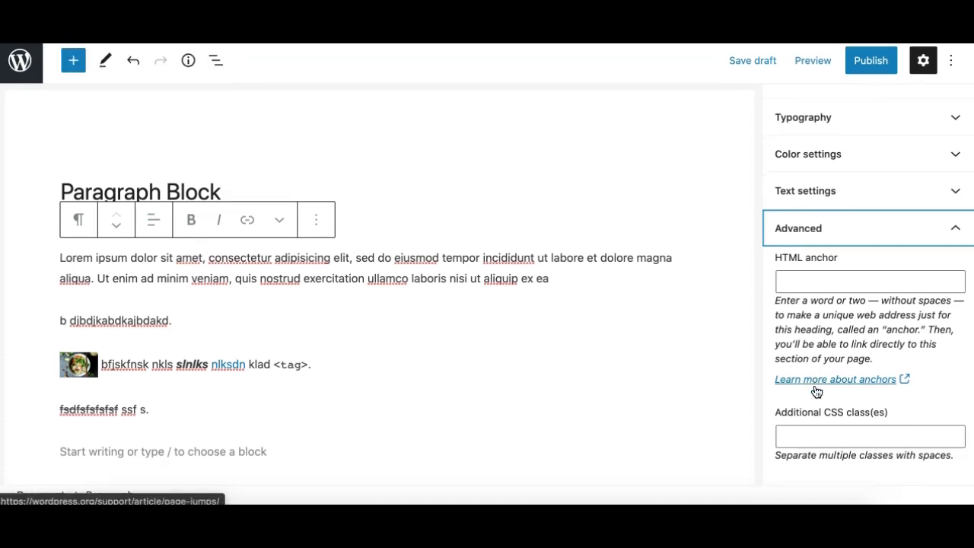
left_click(828, 434)
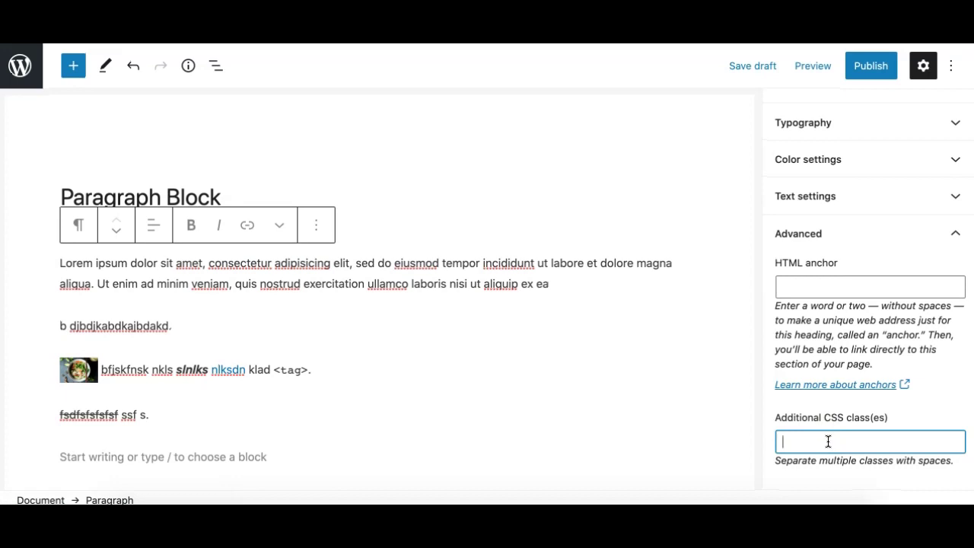
left_click(799, 233)
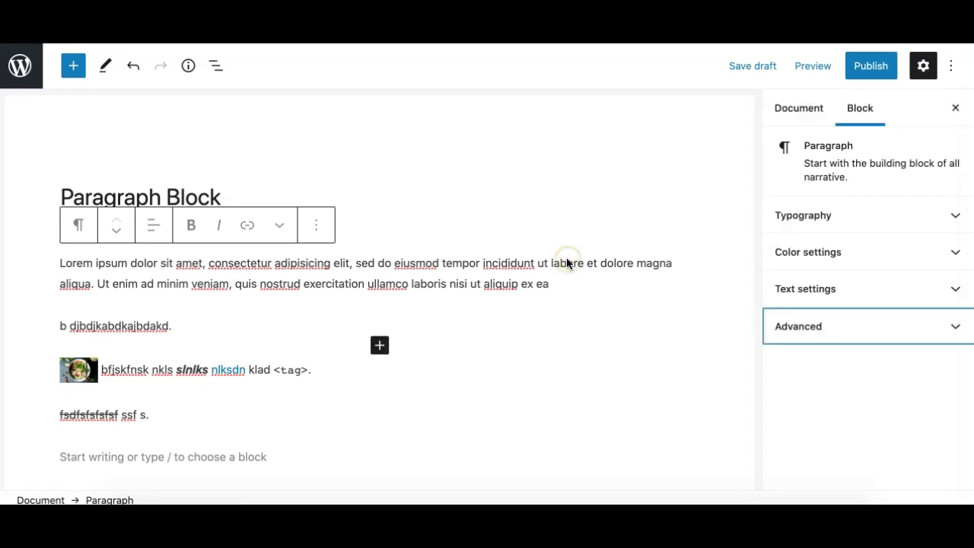
- Try the Small, Normal and Large preset font sizes on the first paragraph
left_click(929, 218)
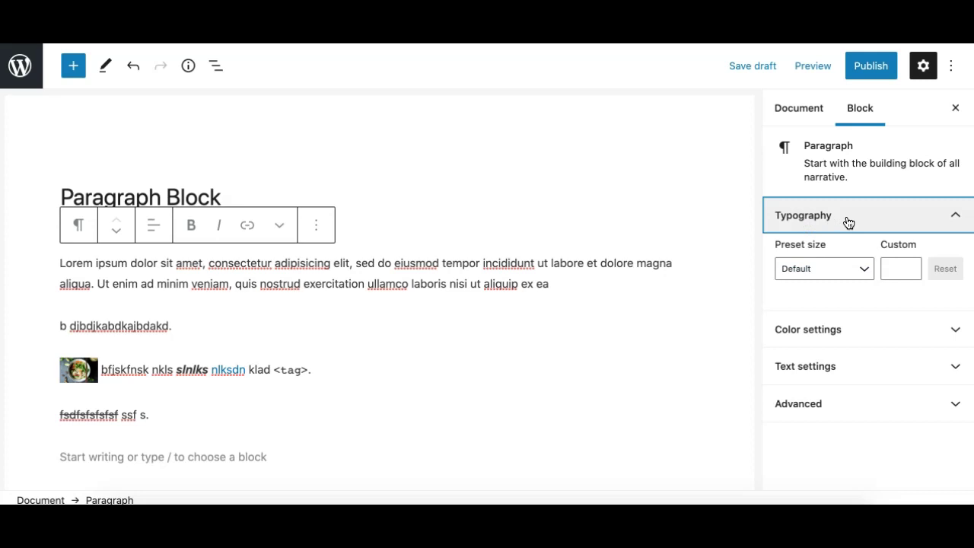
left_click(830, 266)
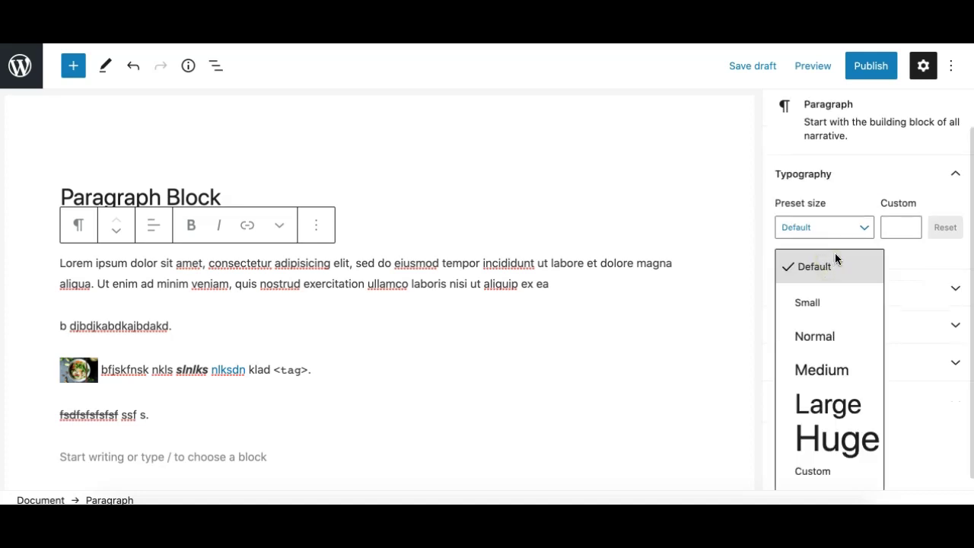
left_click(809, 302)
left_click(846, 268)
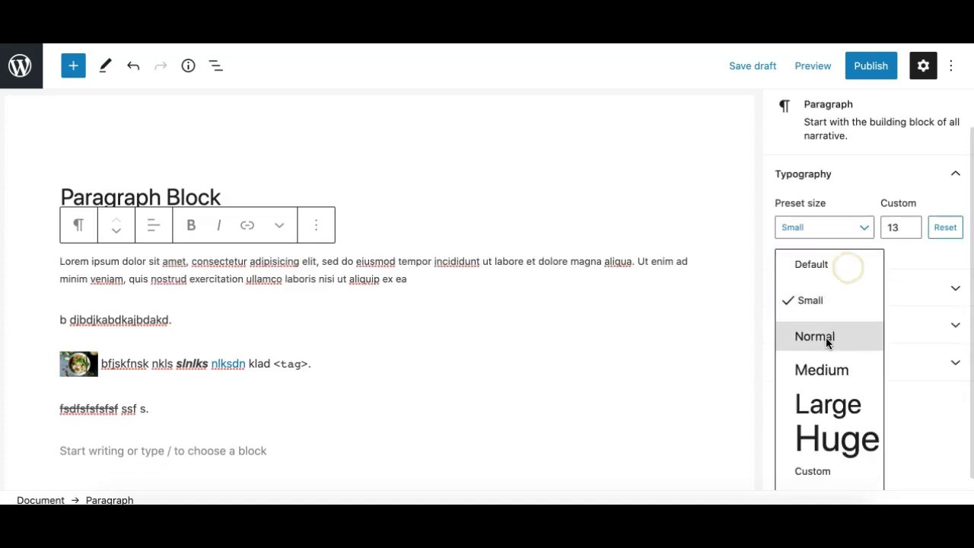
left_click(826, 337)
left_click(818, 277)
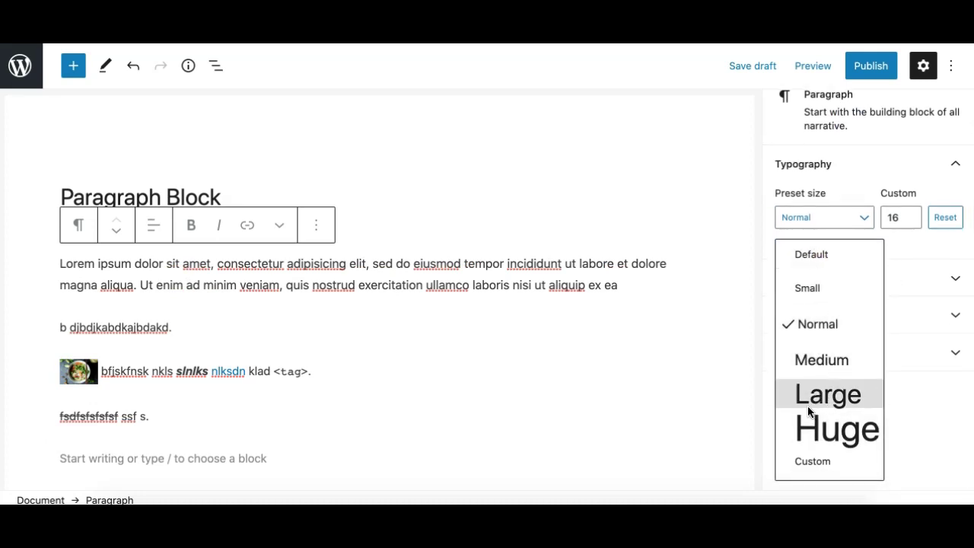
left_click(801, 400)
left_click(804, 270)
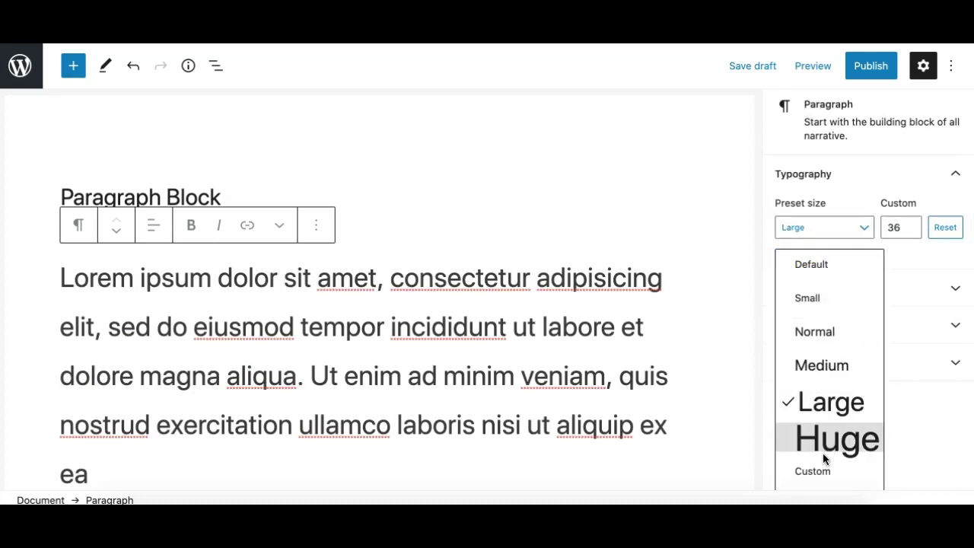
left_click(896, 225)
- Set the first paragraph's custom font size to 150
left_click(895, 266)
double_click(895, 270)
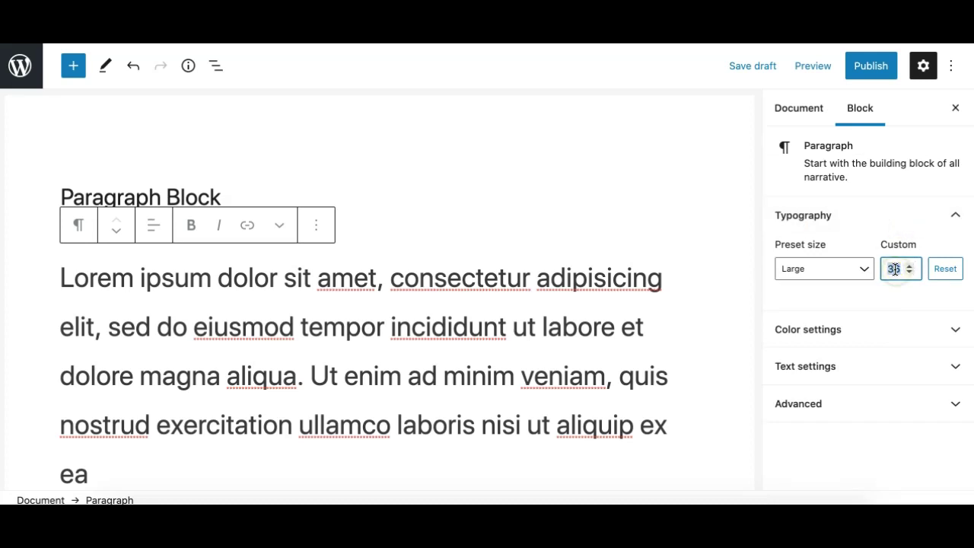
type("150")
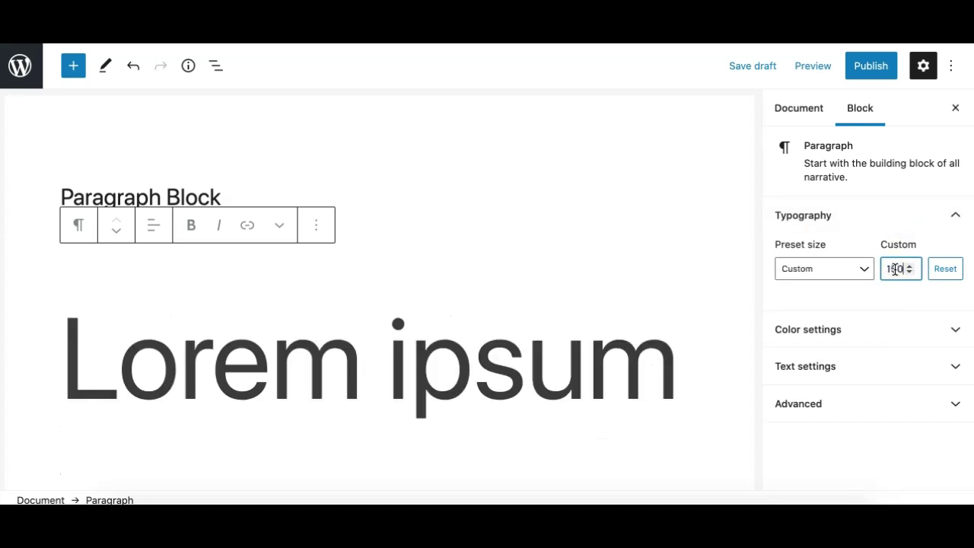
scroll(595, 383, "down", 5)
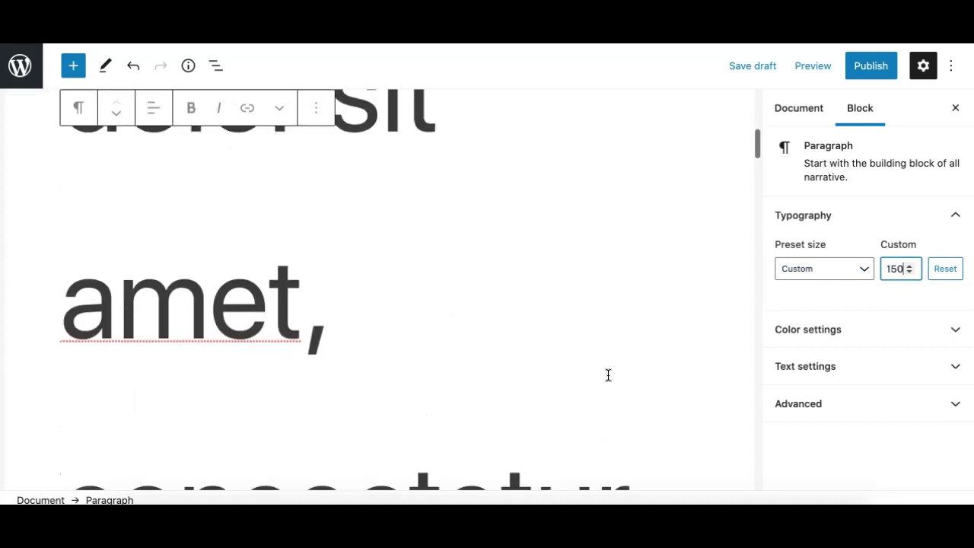
- Reduce the first paragraph's custom font size to 74, and reset the size to the default
left_click(908, 272)
left_click_drag(909, 272, 914, 275)
scroll(677, 261, "up", 6)
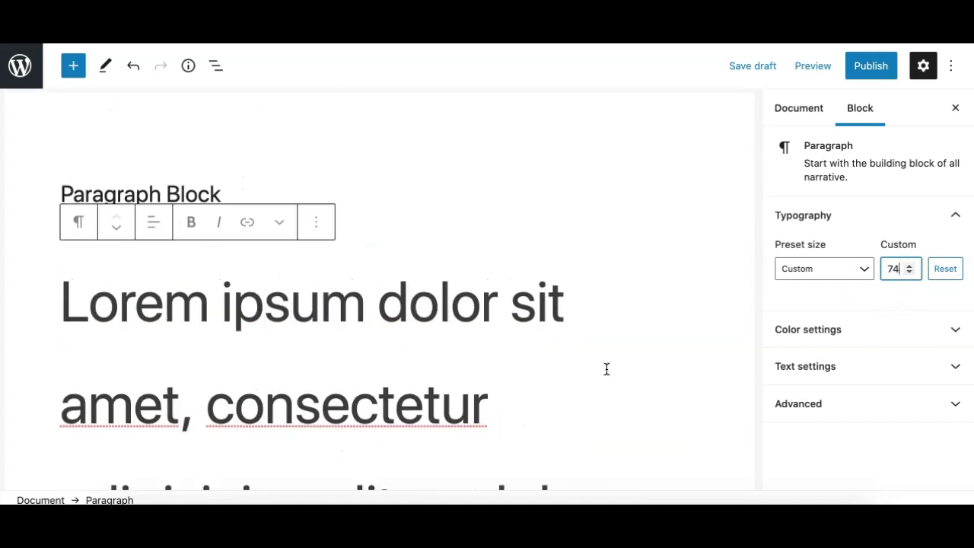
scroll(607, 367, "down", 3)
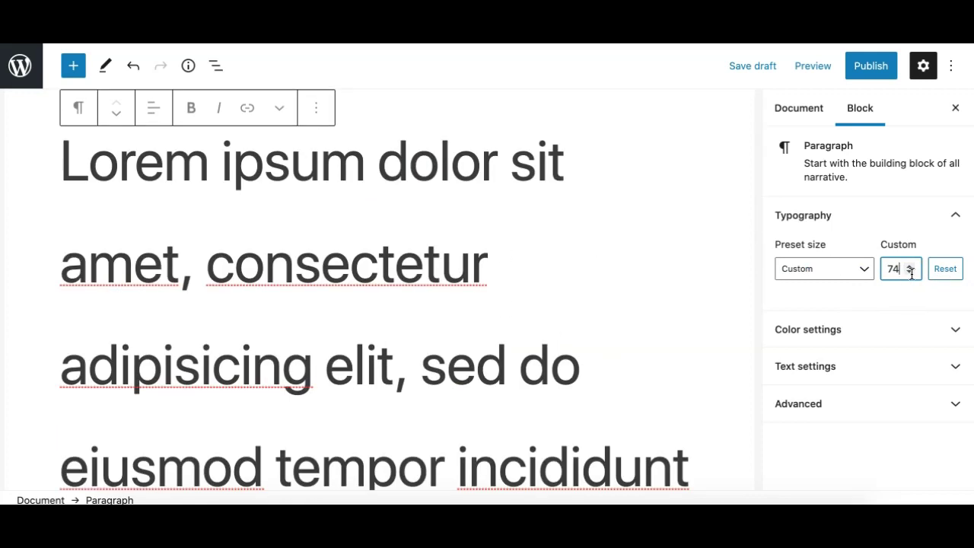
left_click(944, 275)
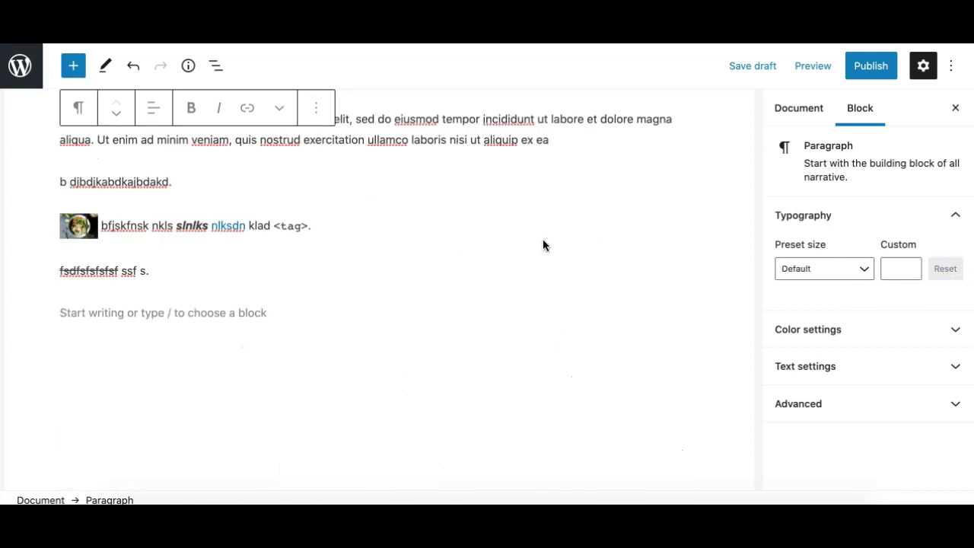
scroll(543, 245, "up", 3)
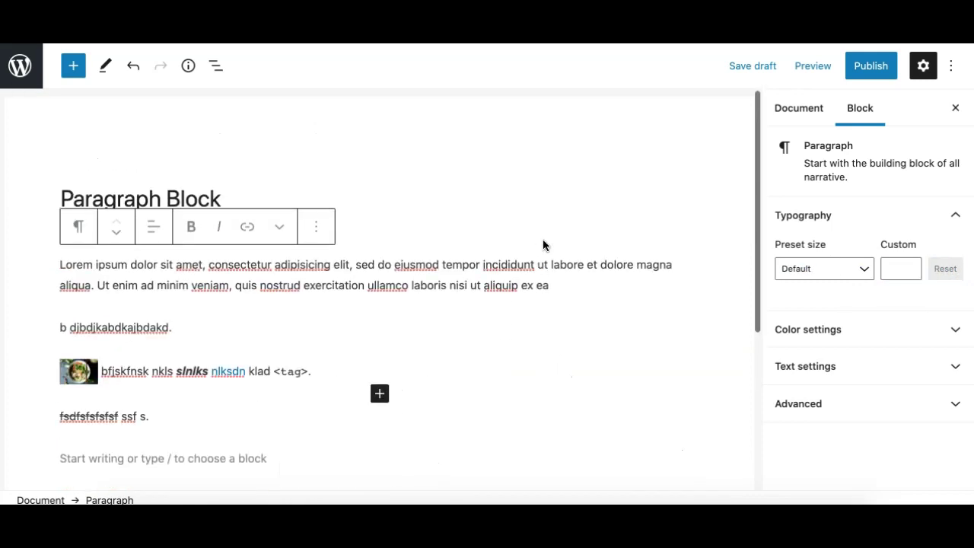
- Reselect the first paragraph and collapse its Typography settings section
left_click(42, 270)
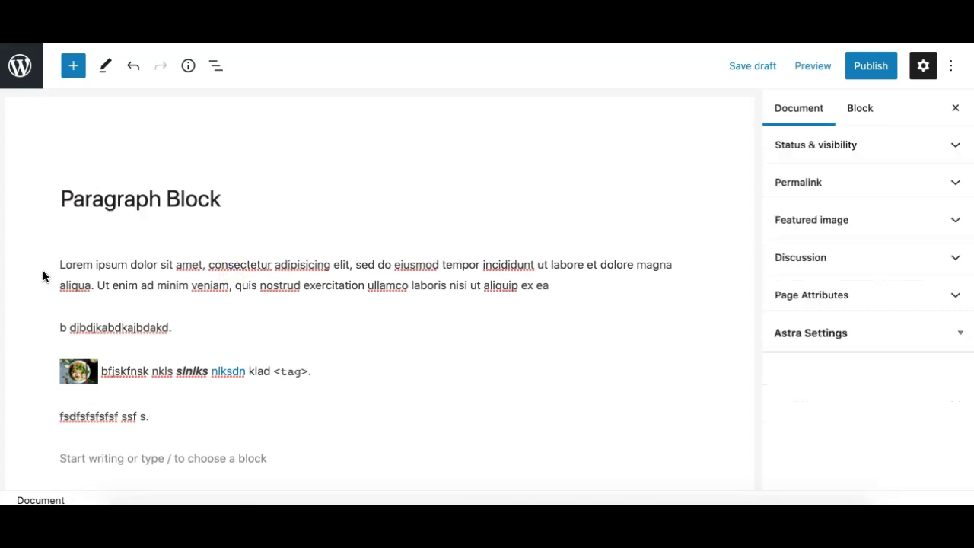
left_click(186, 276)
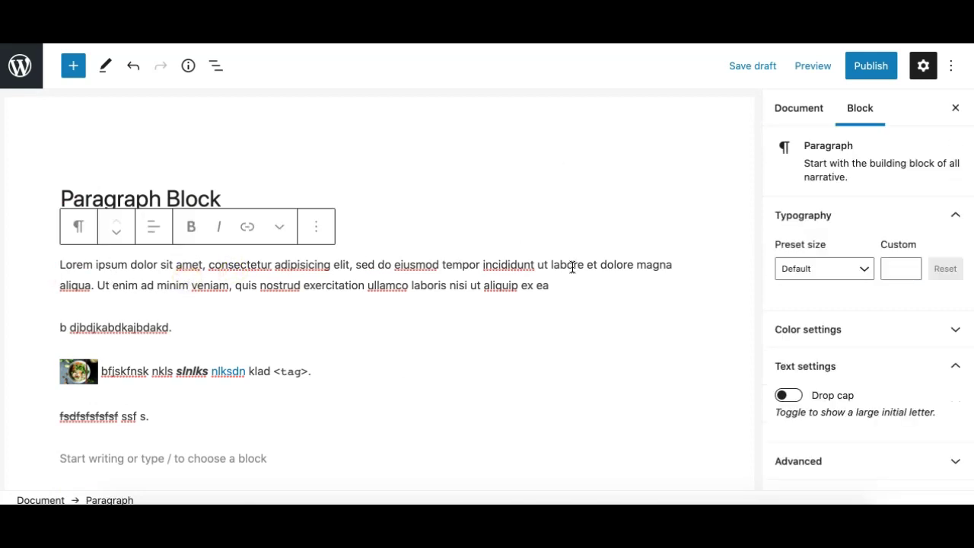
double_click(460, 285)
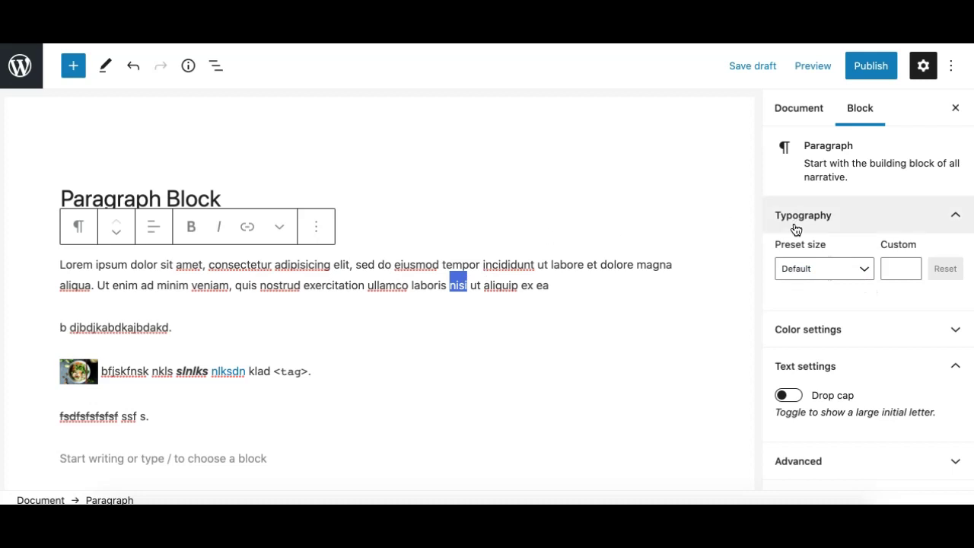
left_click(875, 220)
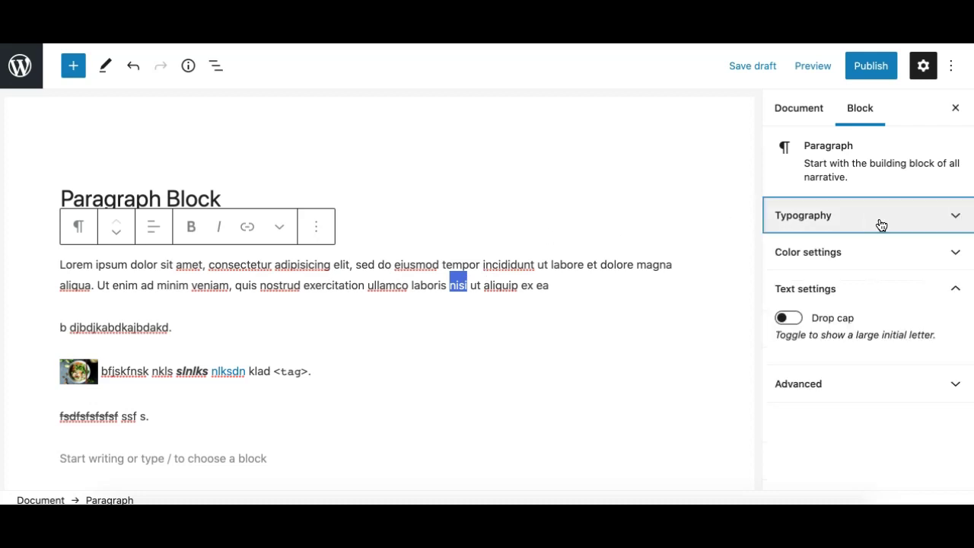
left_click(583, 272)
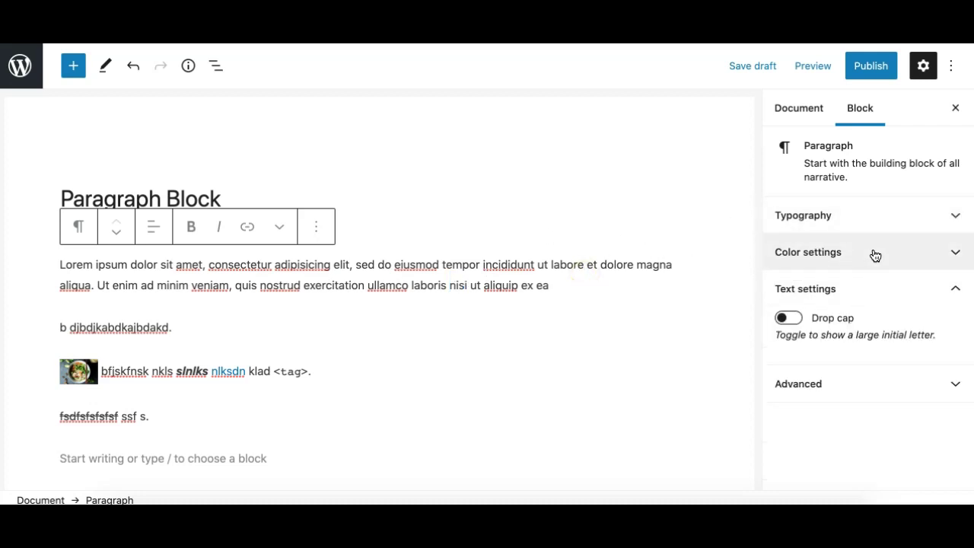
- Give the first paragraph a light blue background and white text in its Color settings
left_click(875, 256)
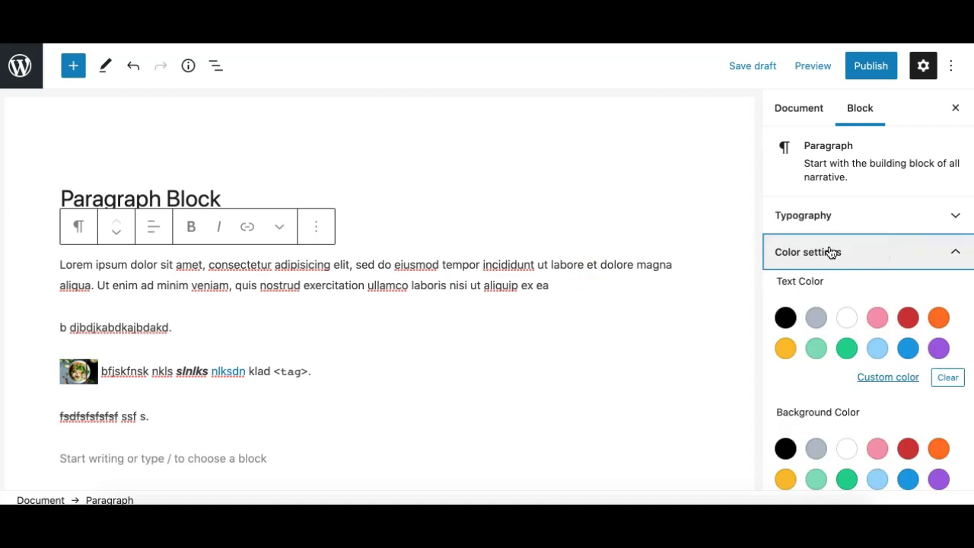
scroll(851, 255, "down", 1)
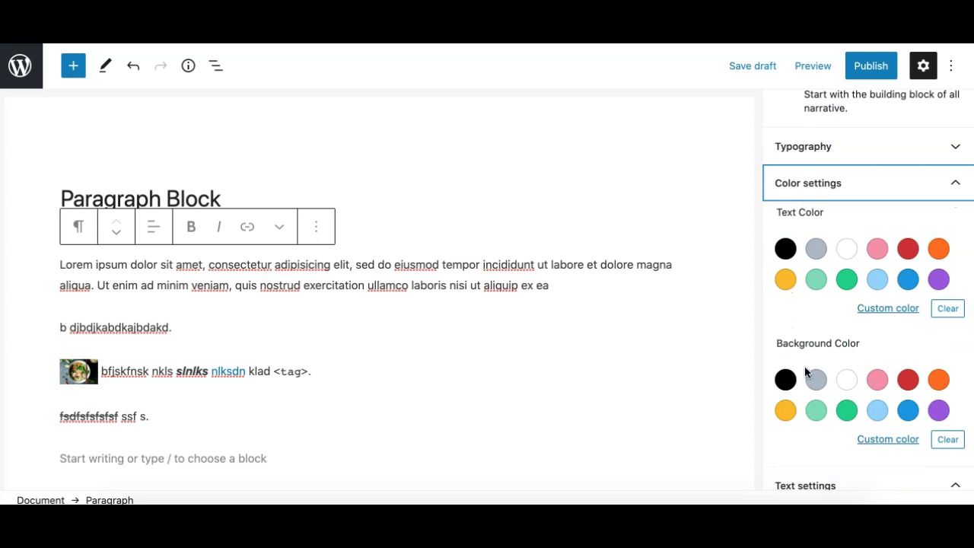
left_click(879, 413)
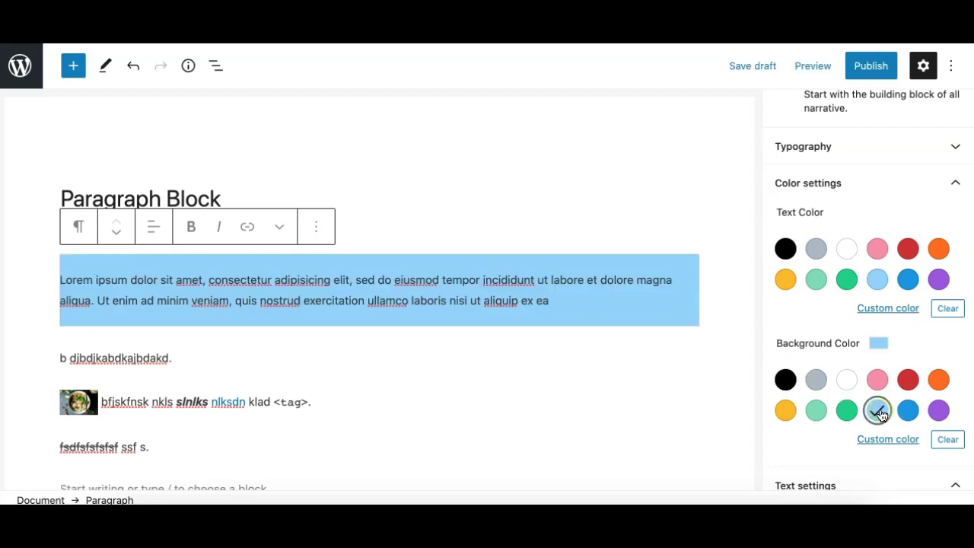
left_click(848, 252)
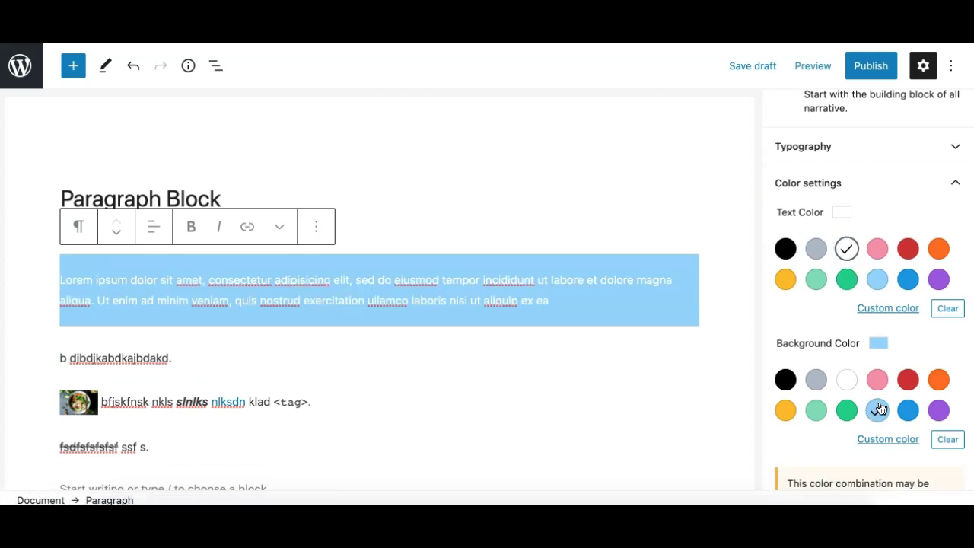
- Try a darker blue background on the paragraph, return it to light blue, and examine the readability advice for the color combination
left_click(907, 410)
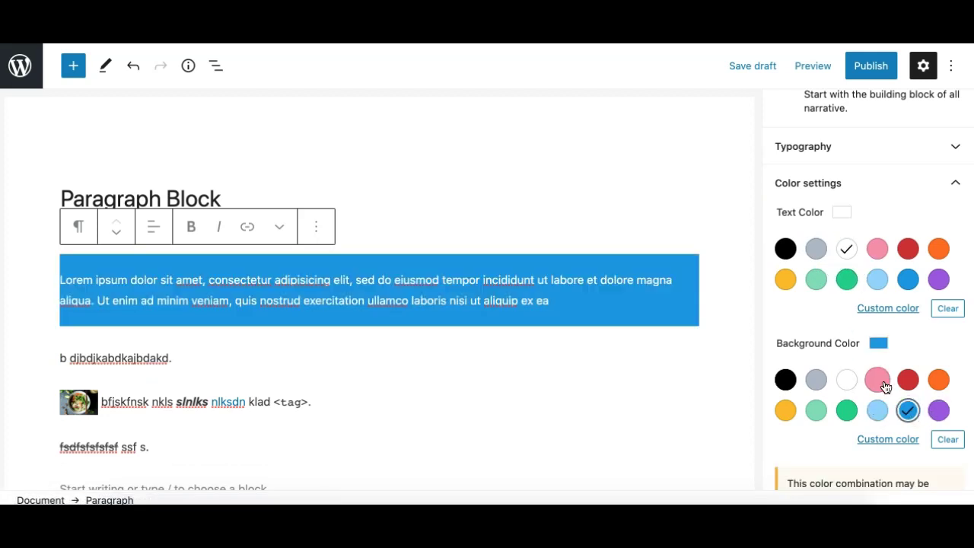
scroll(883, 384, "down", 3)
left_click(877, 313)
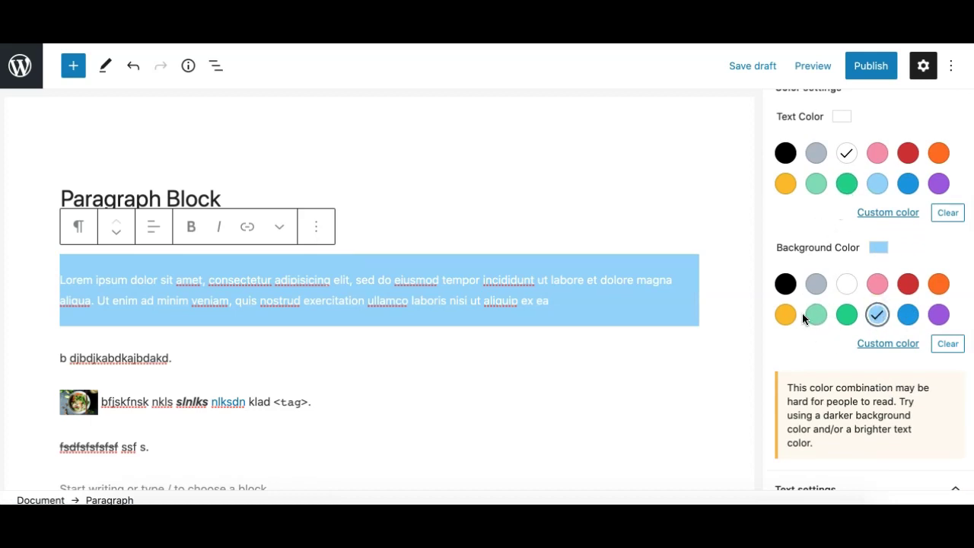
left_click_drag(794, 389, 823, 441)
left_click(855, 390)
scroll(846, 388, "down", 2)
scroll(835, 389, "up", 3)
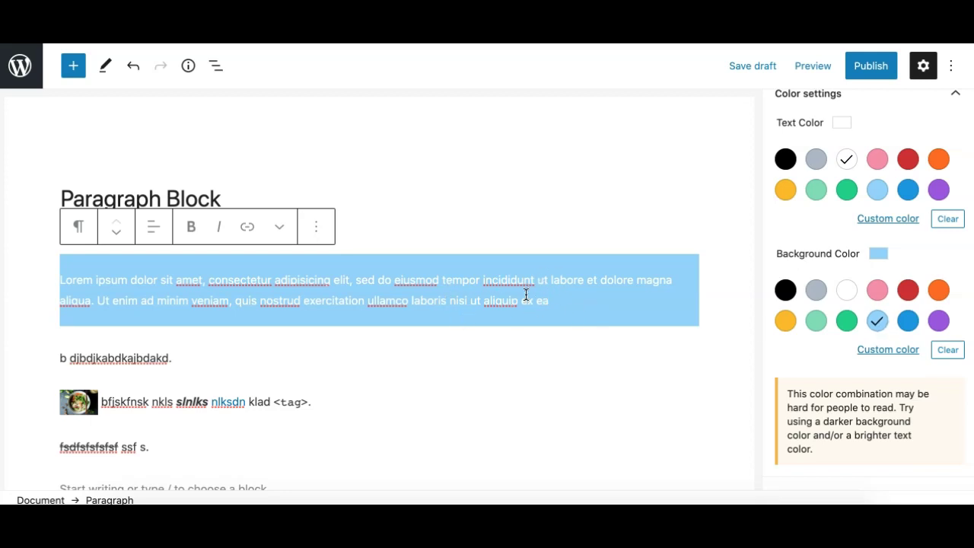
- Try black text on the first paragraph, and change it to a purple background with white text
left_click(785, 161)
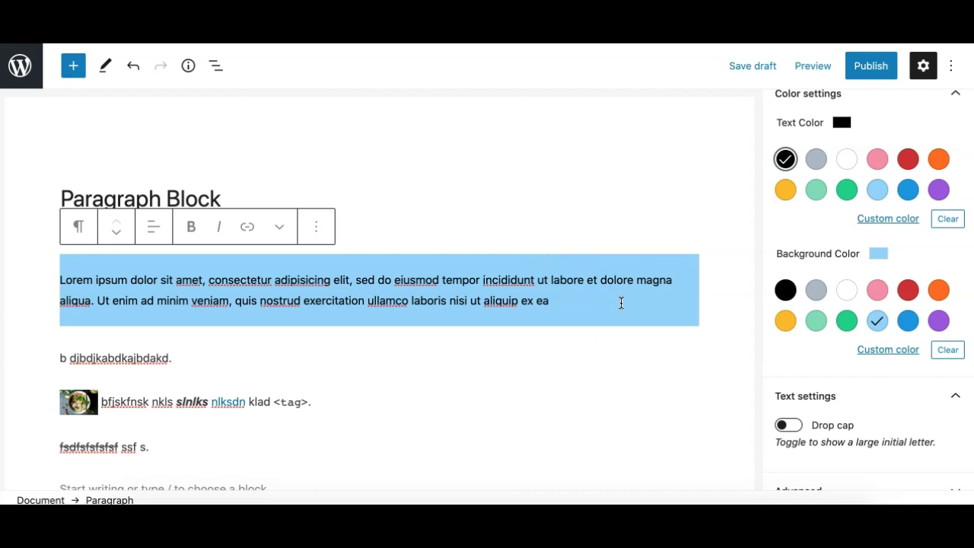
left_click(940, 320)
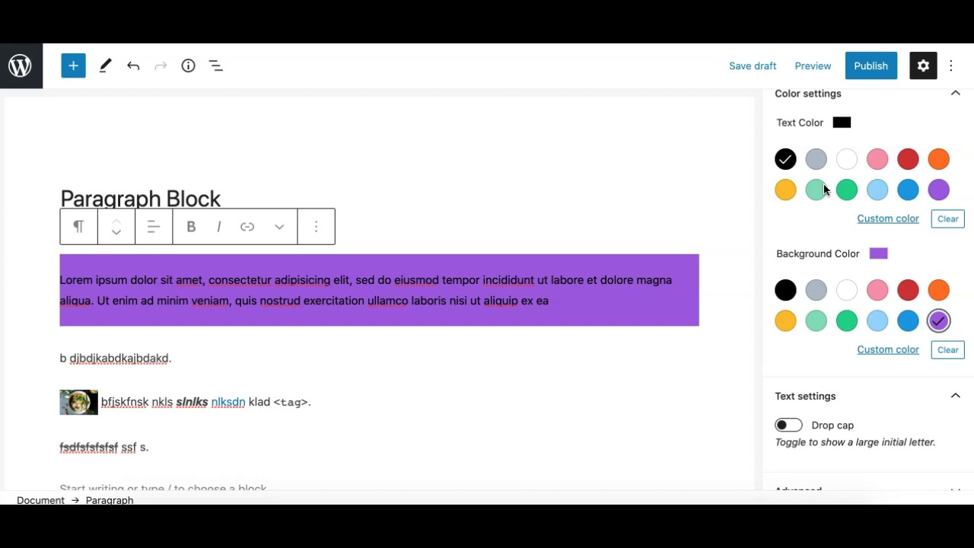
left_click(845, 161)
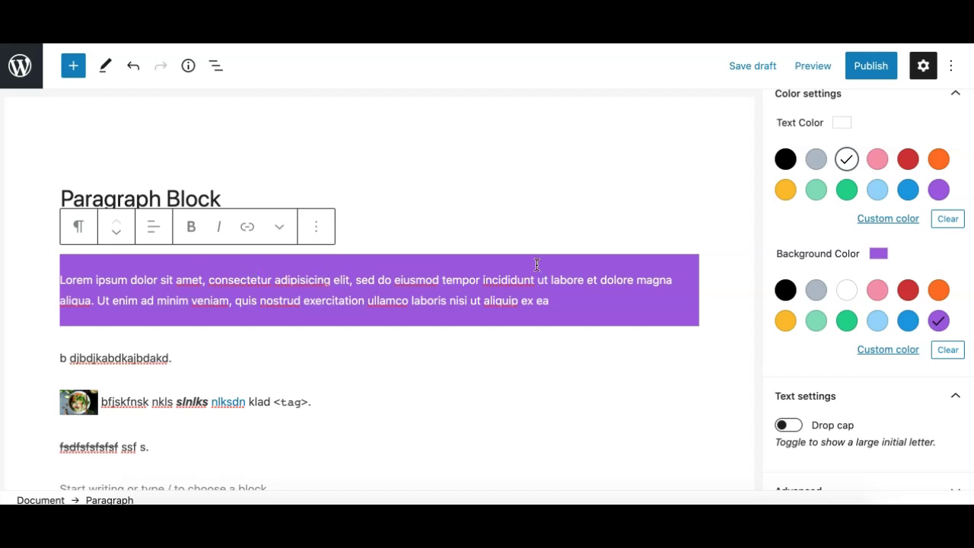
- Collapse the Color settings and Typography sections in the first paragraph's block settings
scroll(896, 159, "up", 3)
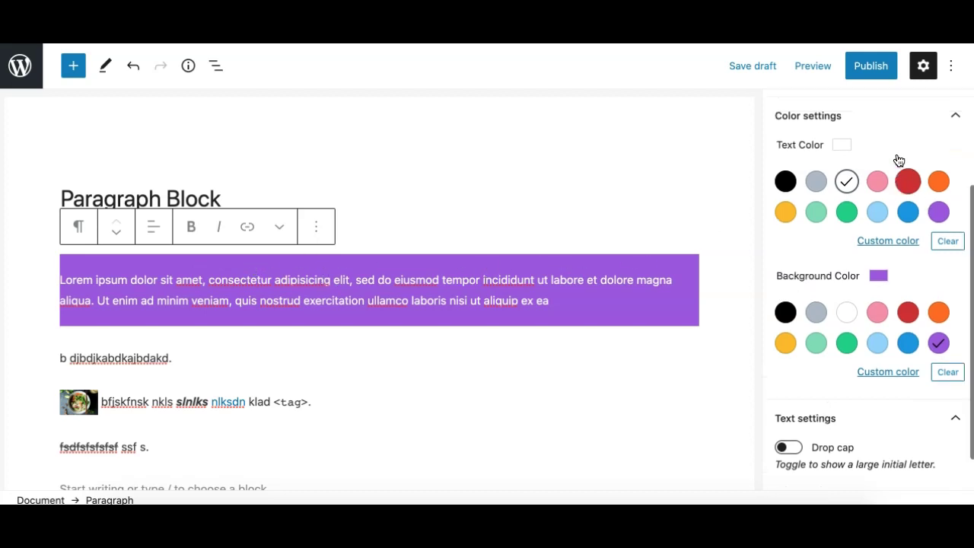
left_click(865, 193)
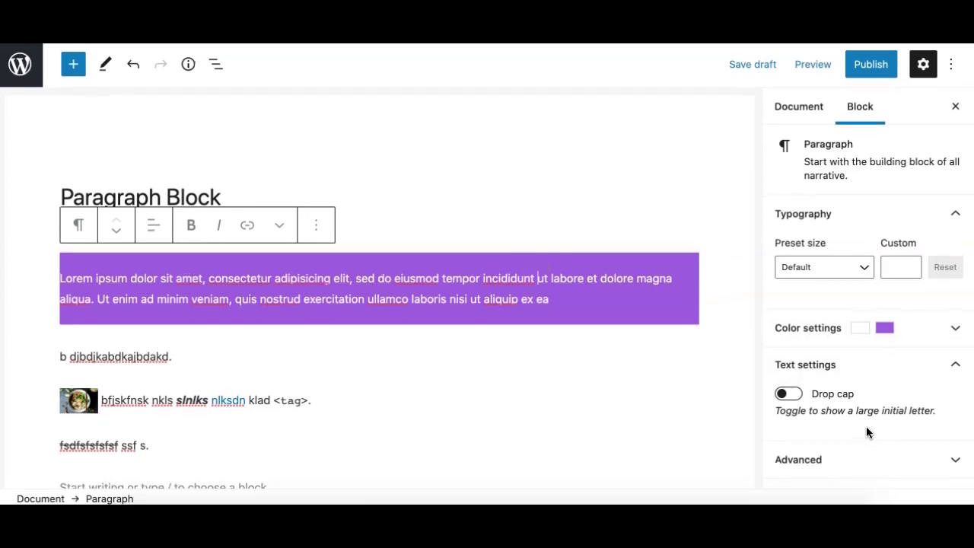
left_click(916, 219)
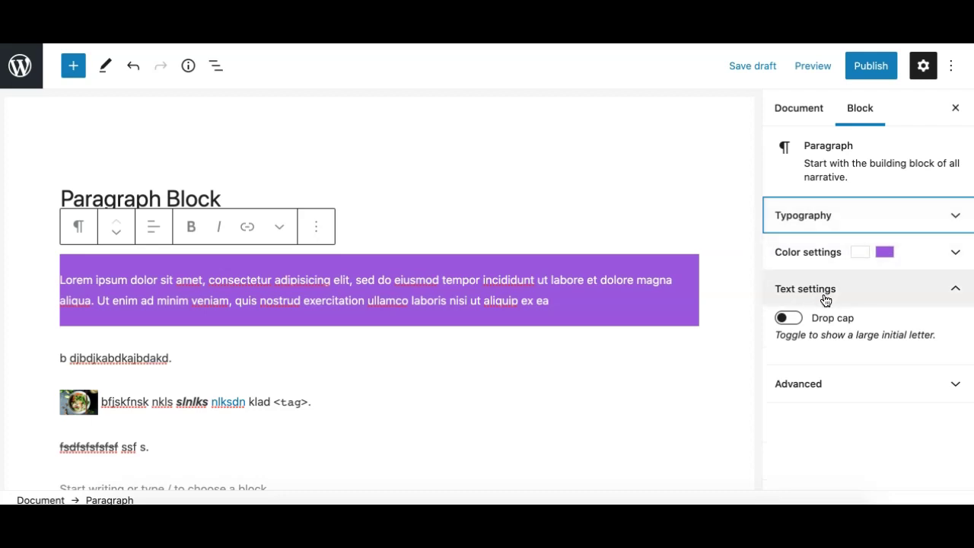
- Try the drop cap on the purple first paragraph, and switch it off again
left_click(869, 292)
left_click(869, 294)
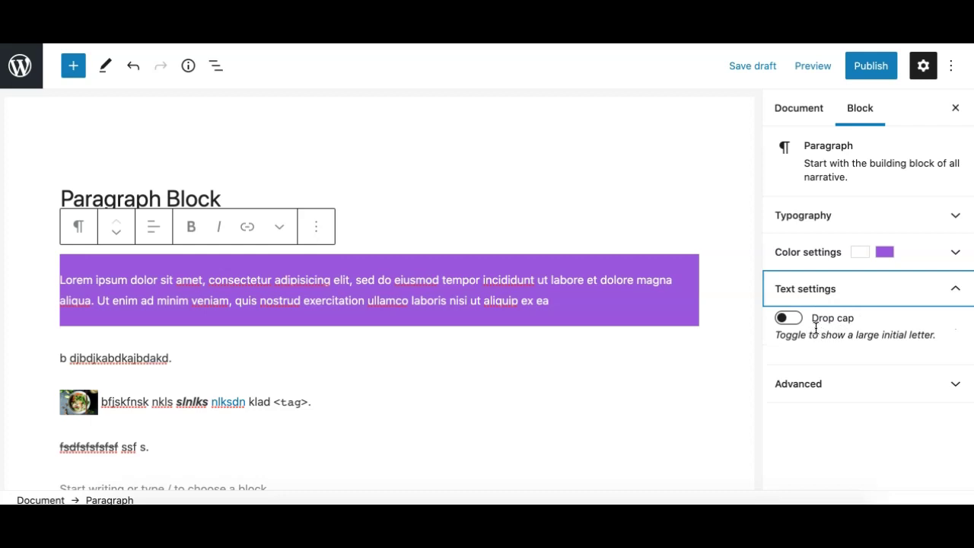
left_click(791, 319)
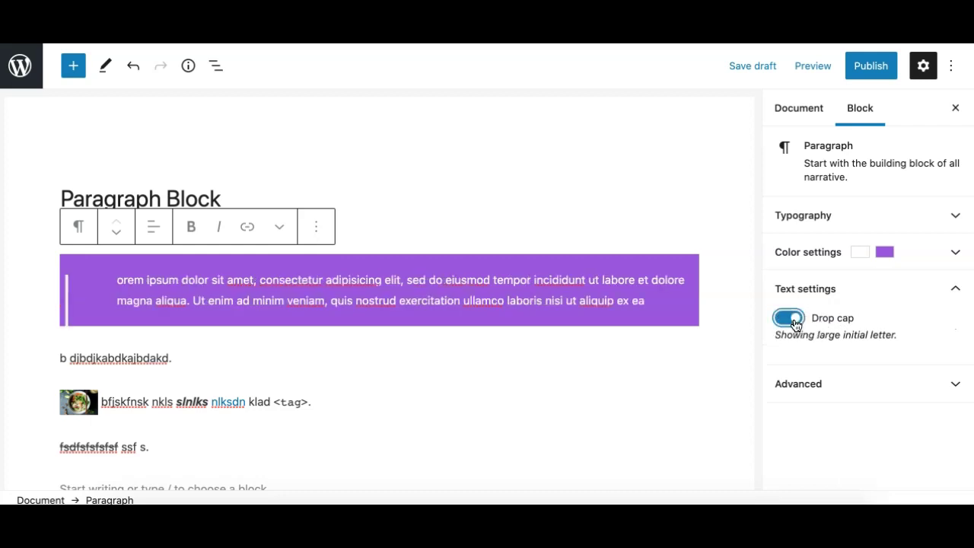
left_click(791, 319)
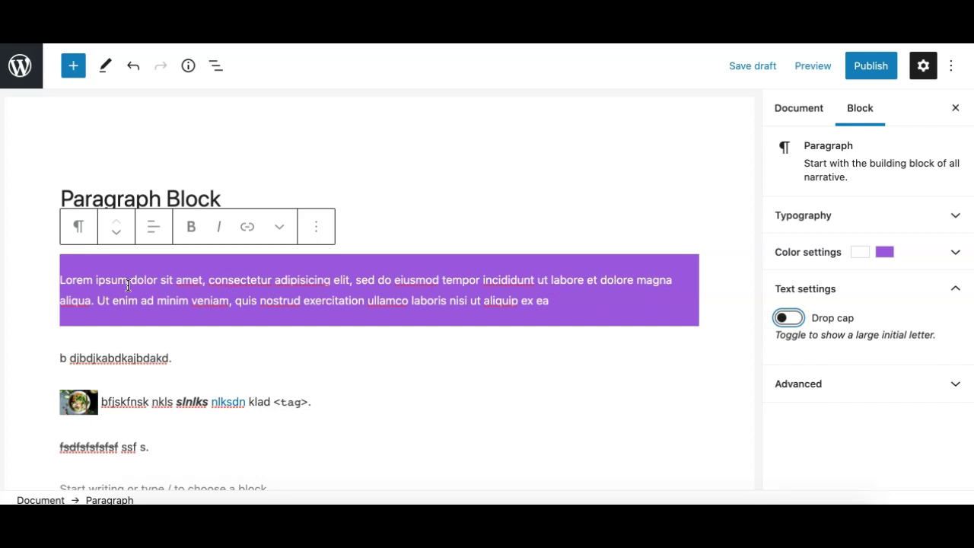
- Clear the text color and background color of the first paragraph, and collapse its Color settings
left_click(810, 253)
left_click(947, 378)
scroll(942, 400, "down", 3)
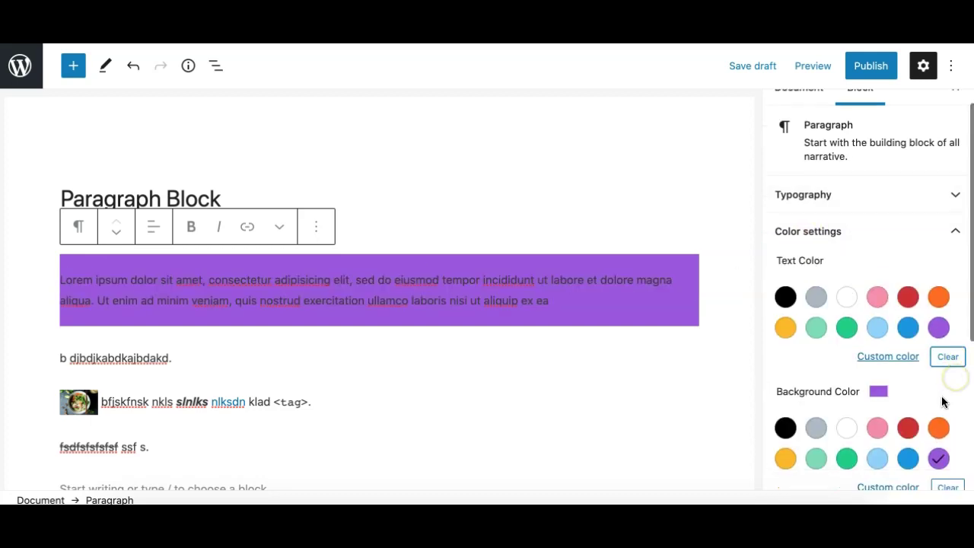
left_click(946, 387)
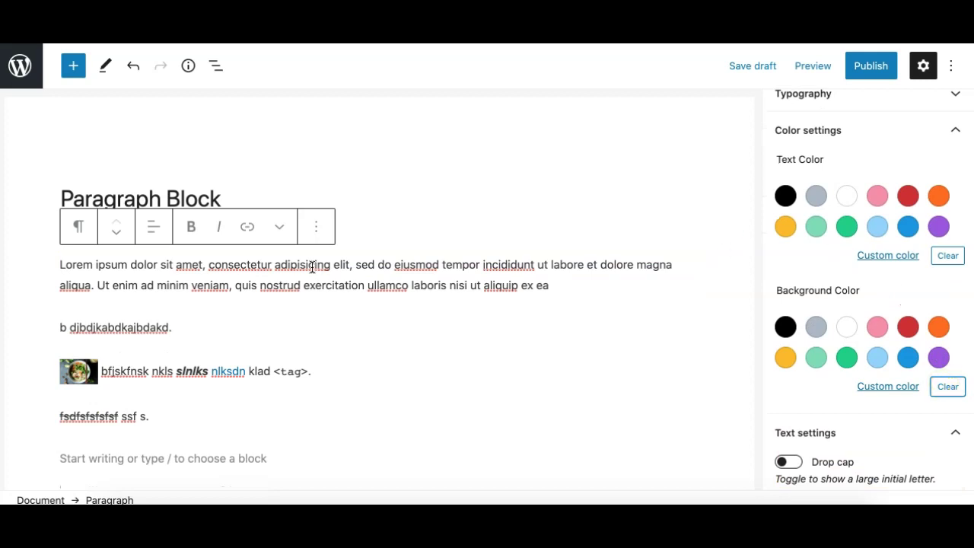
left_click(844, 142)
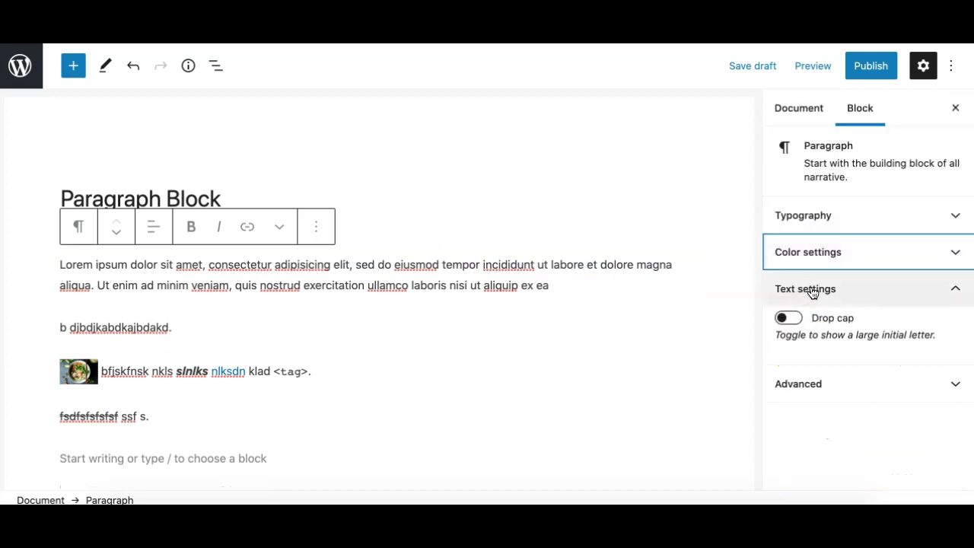
- Compare the uncolored first paragraph with and without the drop cap, leave it off, and collapse Text settings
left_click(787, 317)
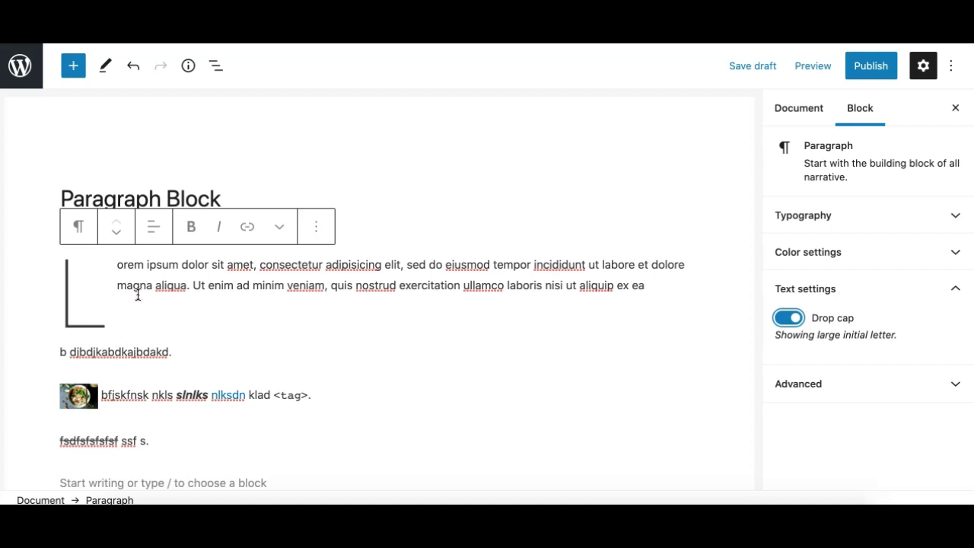
left_click(787, 323)
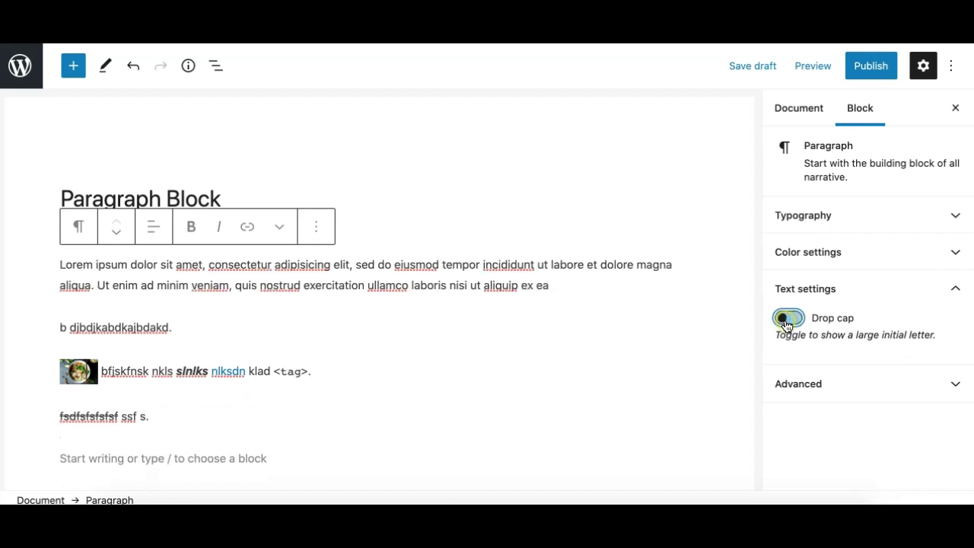
left_click(787, 324)
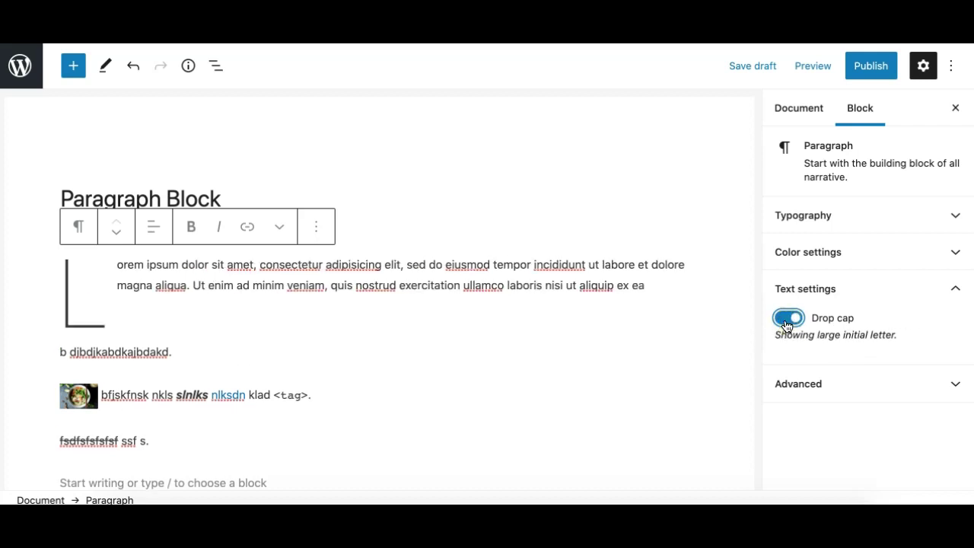
left_click(787, 323)
left_click(833, 290)
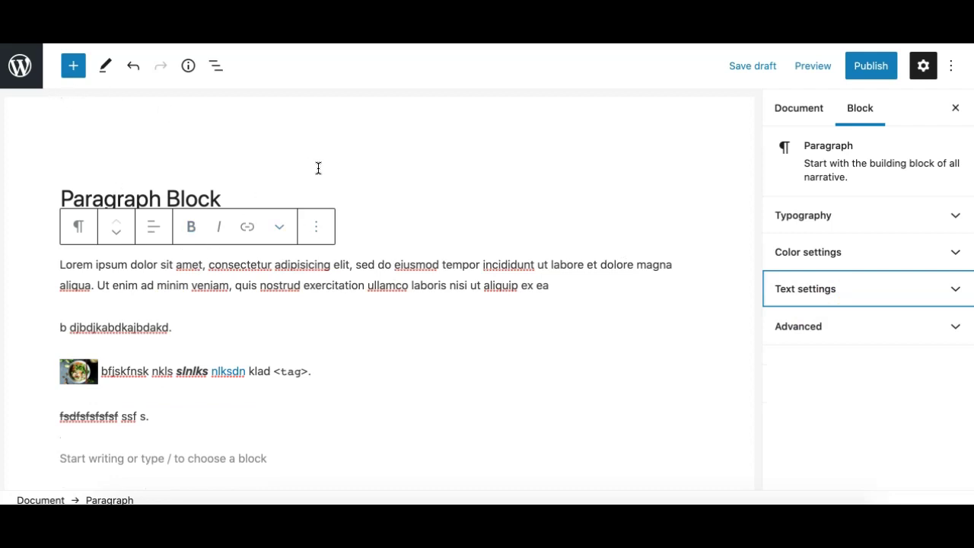
- Try transforming the first paragraph into a Heading block, and undo the transformation
left_click(151, 287)
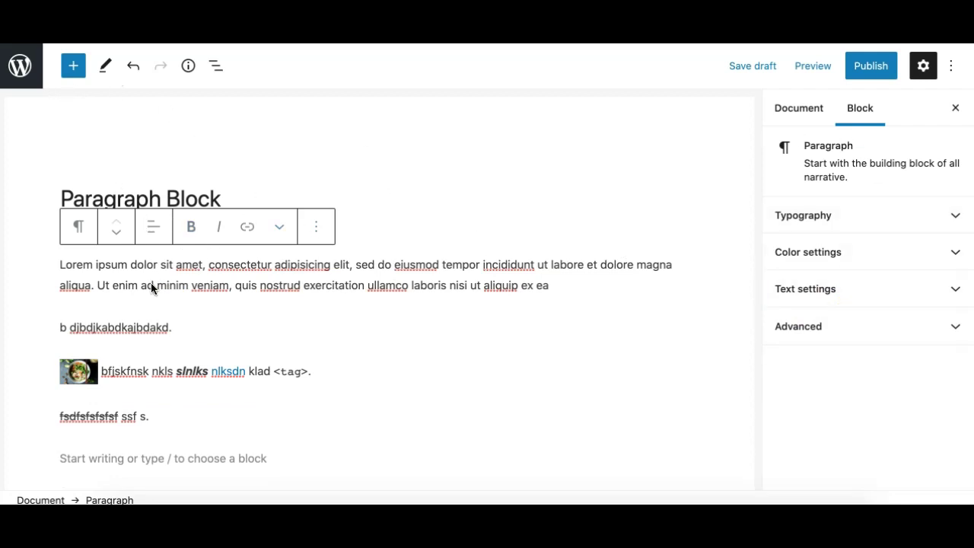
left_click(172, 290)
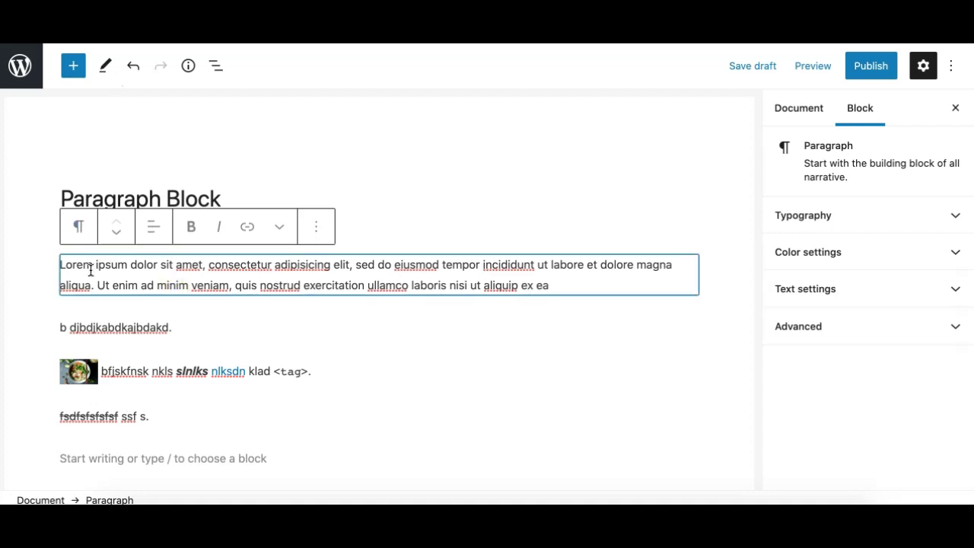
left_click(79, 226)
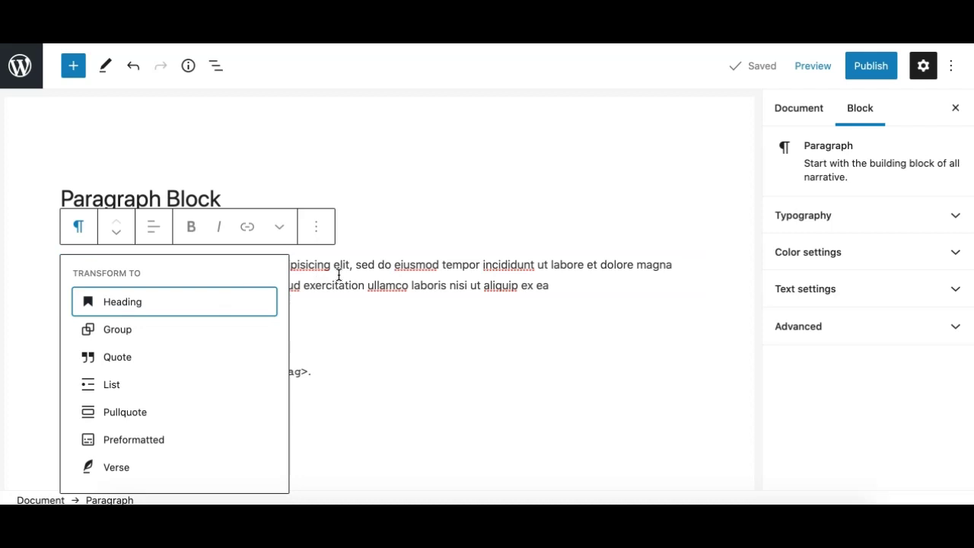
left_click(141, 308)
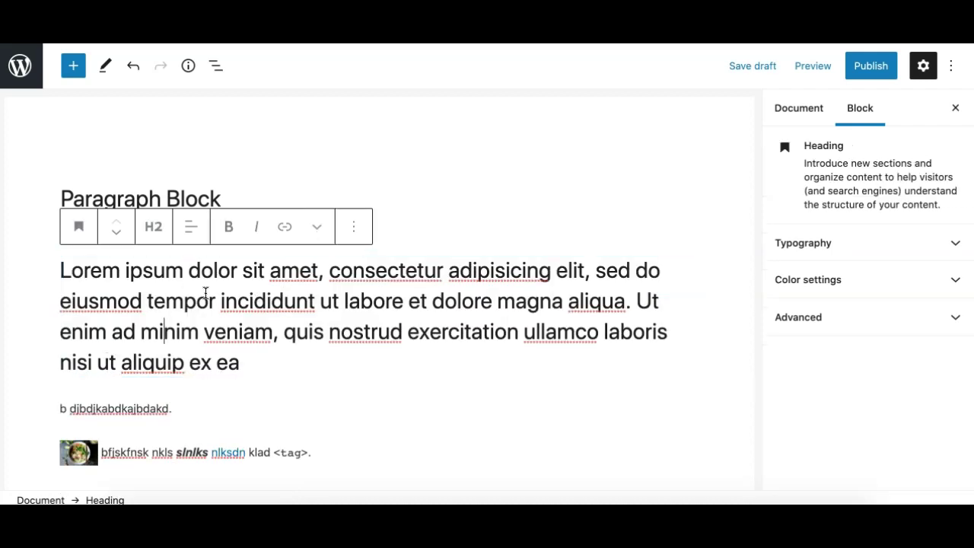
key("ctrl+z")
- Try transforming the first paragraph into a Quote block, and undo the transformation
left_click(81, 234)
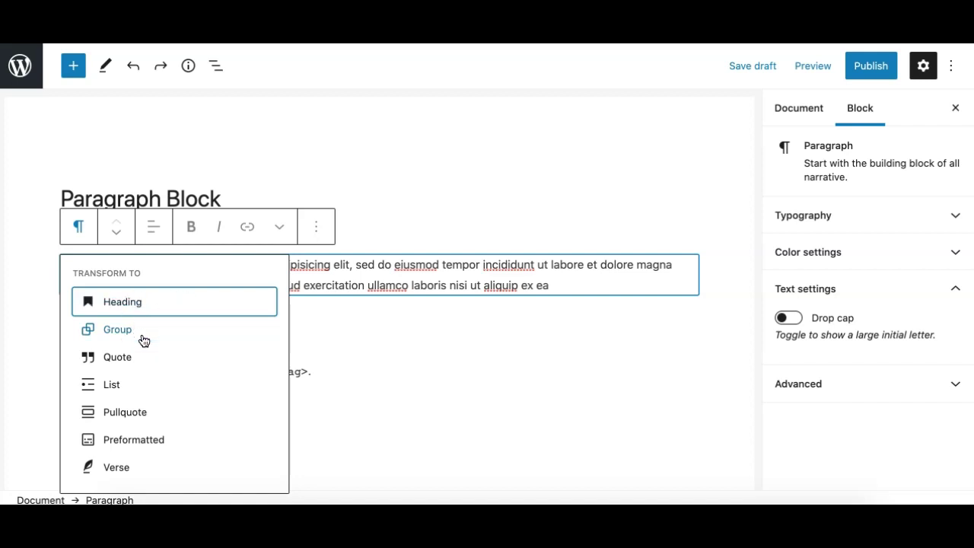
left_click(114, 359)
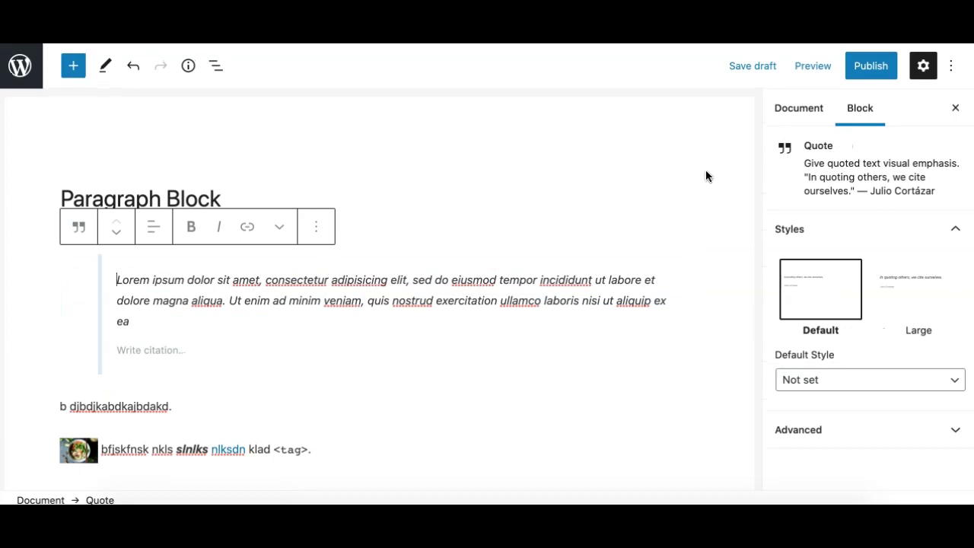
key("ctrl+z")
- Try transforming the first paragraph into a bulleted list with an extra line "dsadasda", and undo these changes
left_click(79, 226)
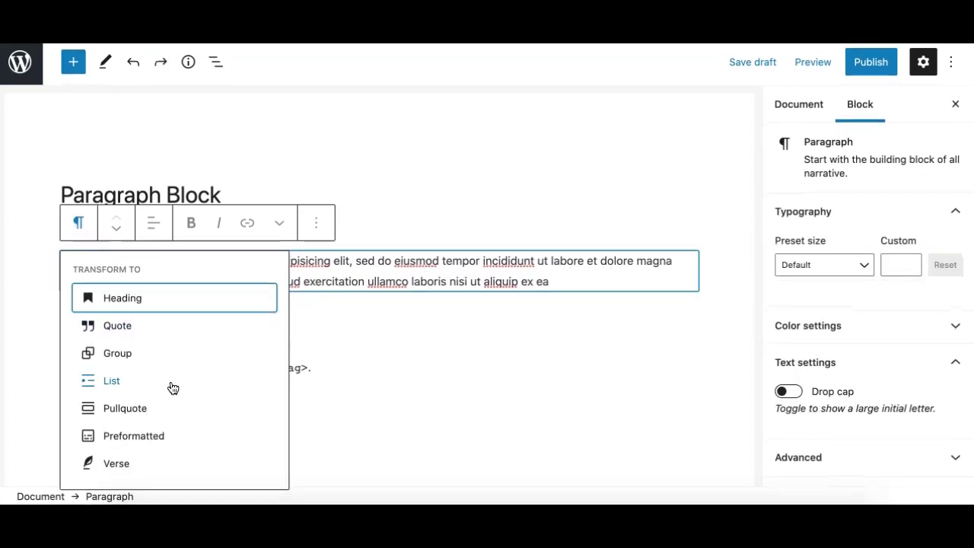
left_click(112, 387)
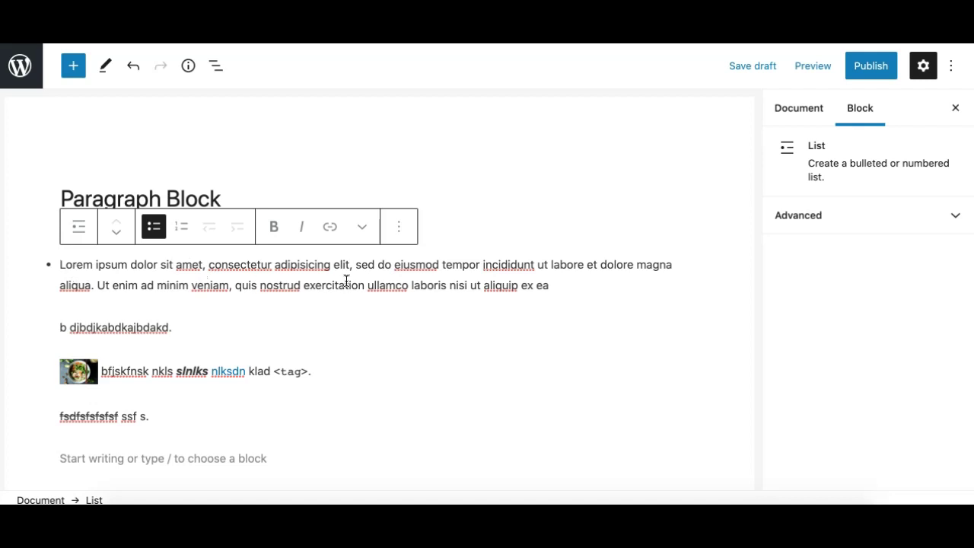
left_click(533, 284)
key("Down")
key("Up")
key("Return")
type("dsadasda")
key("ctrl+z")
key("ctrl+z")
key("ctrl+z")
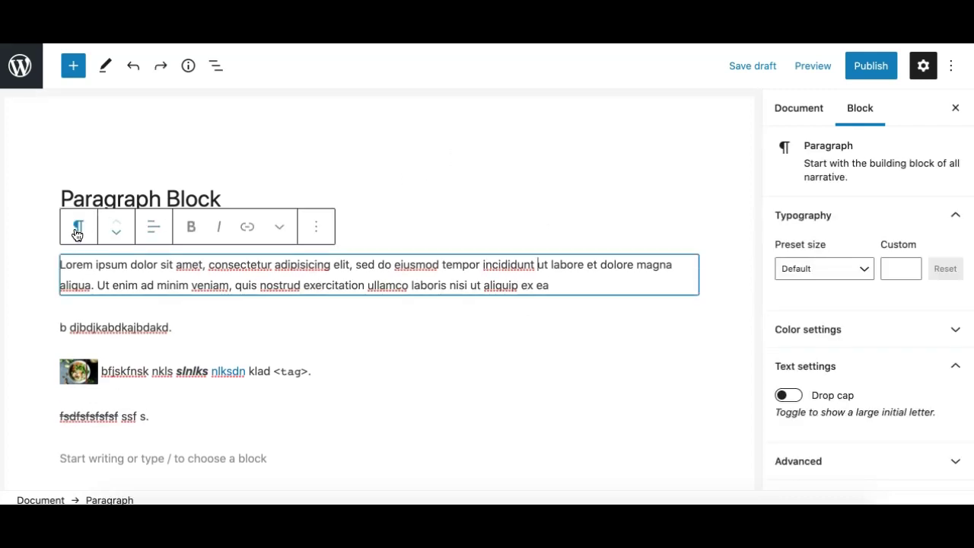
- Try transforming the first paragraph into a Verse block, and undo the transformation
left_click(76, 227)
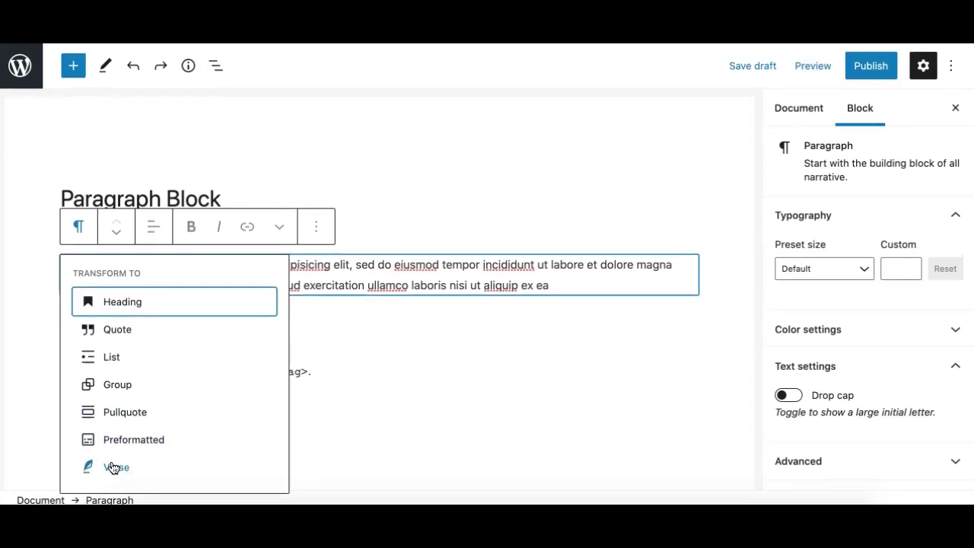
left_click(116, 455)
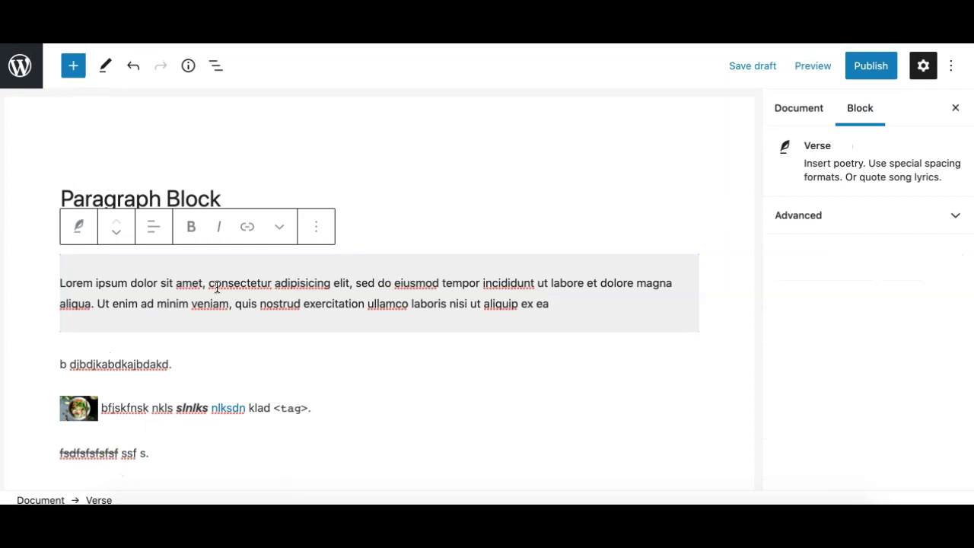
key("ctrl+z")
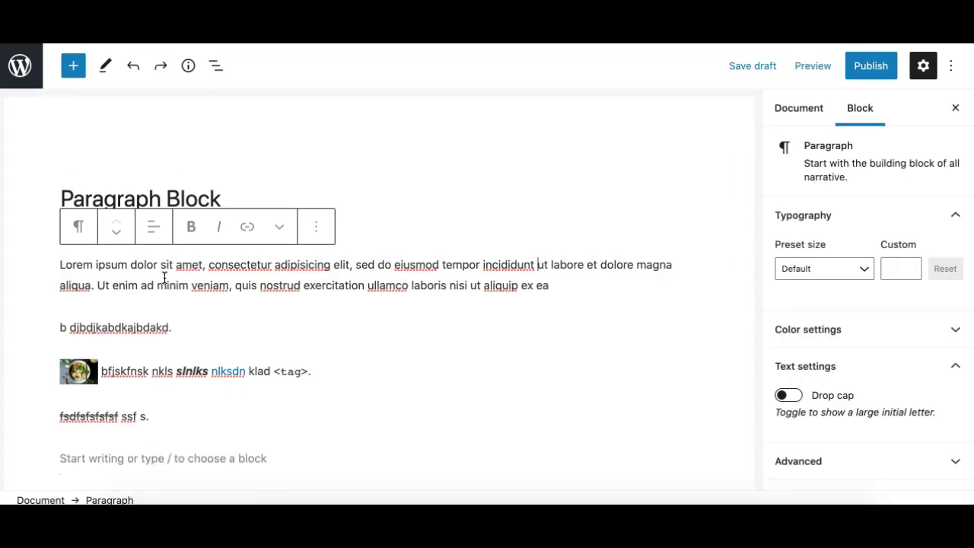